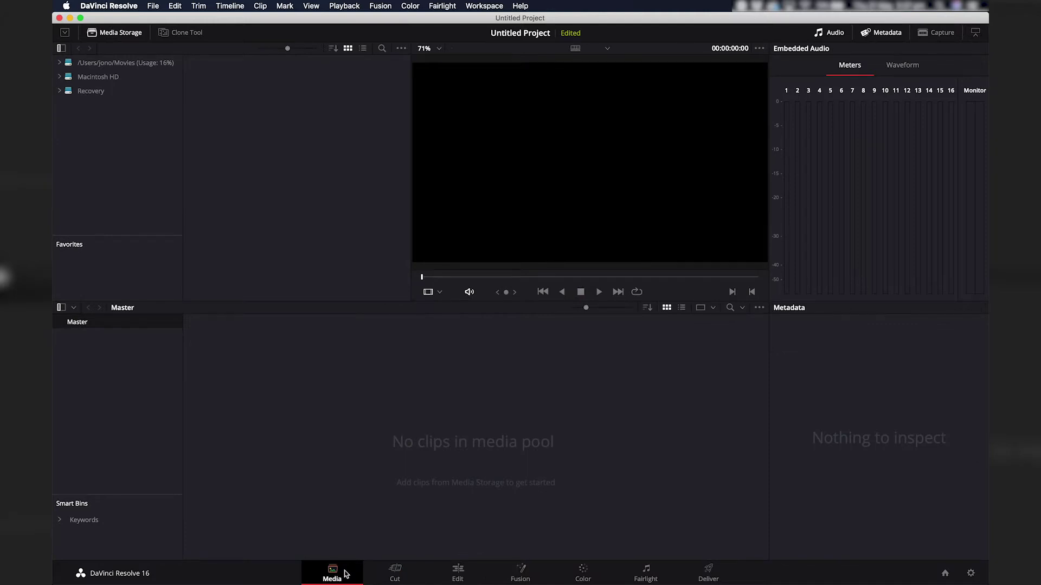
Step: Import 200517_Church.mp4 and the Social-Media-Video-Template_Insta_1080x1350.jpg from the HMC Comms Social Media Video Post folder into the media pool
left_click(386, 572)
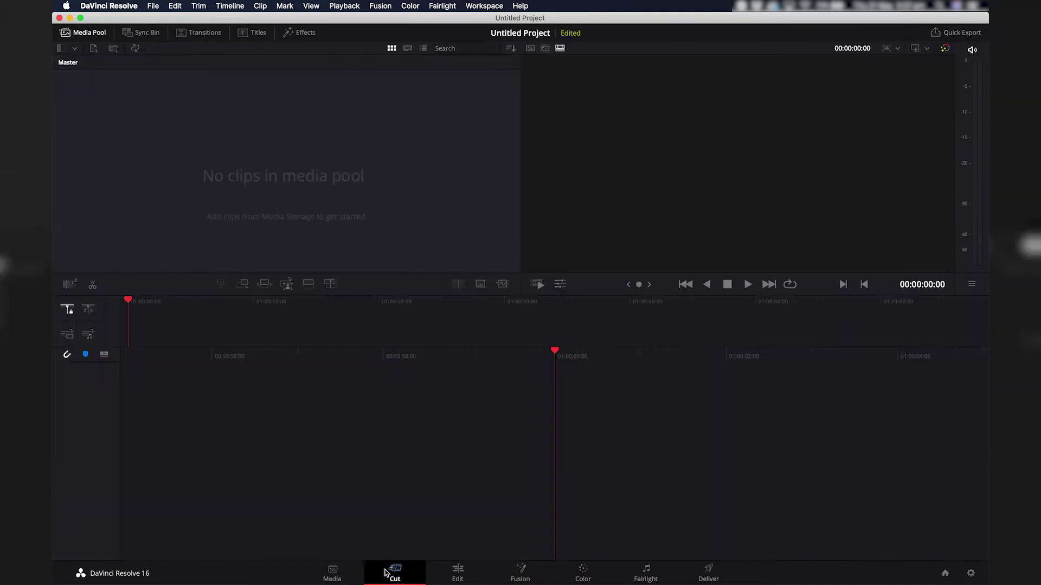
left_click(349, 570)
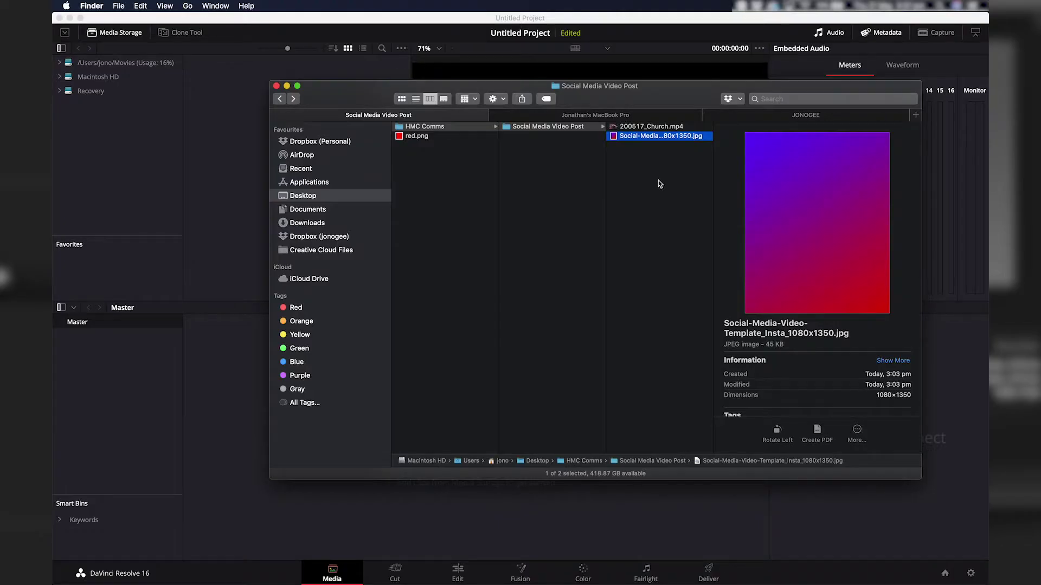
left_click(470, 142)
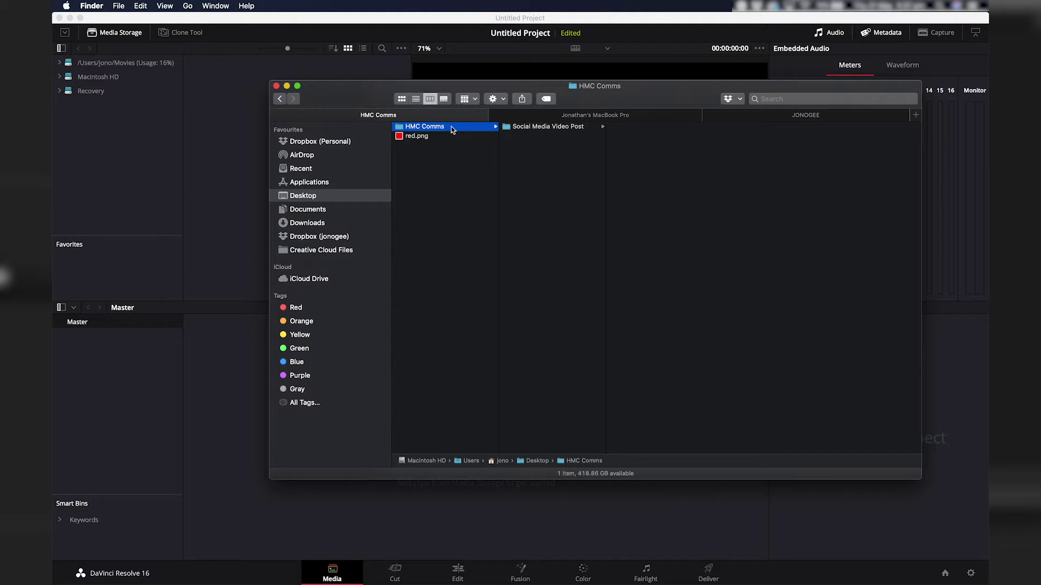
left_click(565, 129)
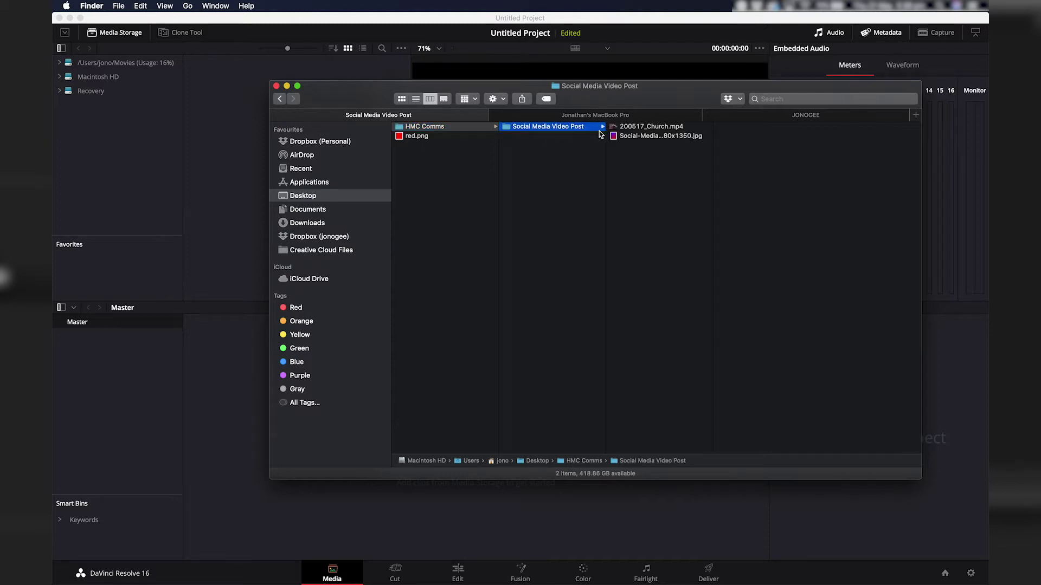
left_click(656, 155)
left_click_drag(656, 155, 424, 512)
left_click(423, 512)
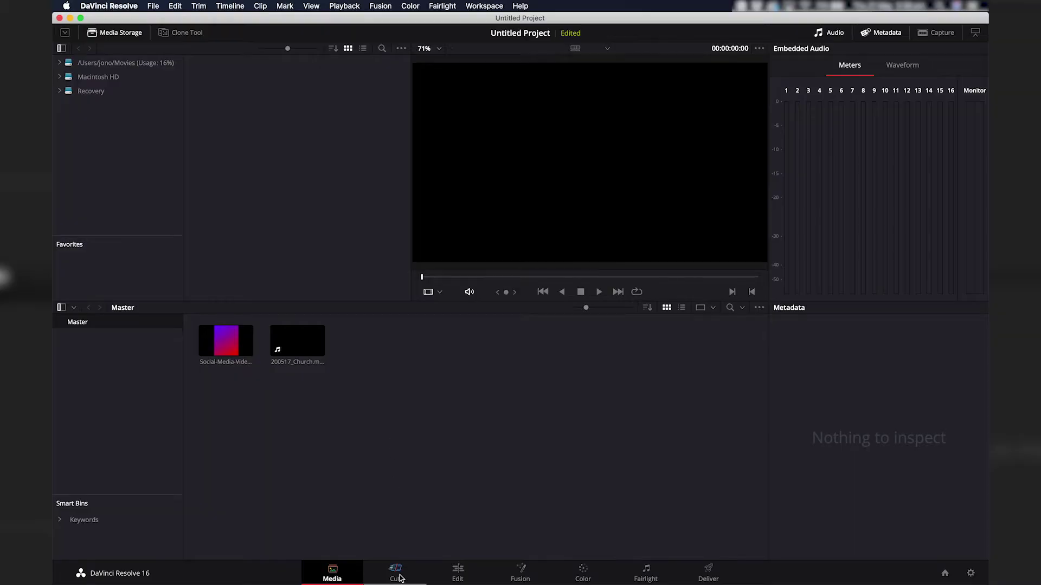
Step: On the Edit page, start a new timeline from the gradient template image and name it 200517 Church
left_click(395, 574)
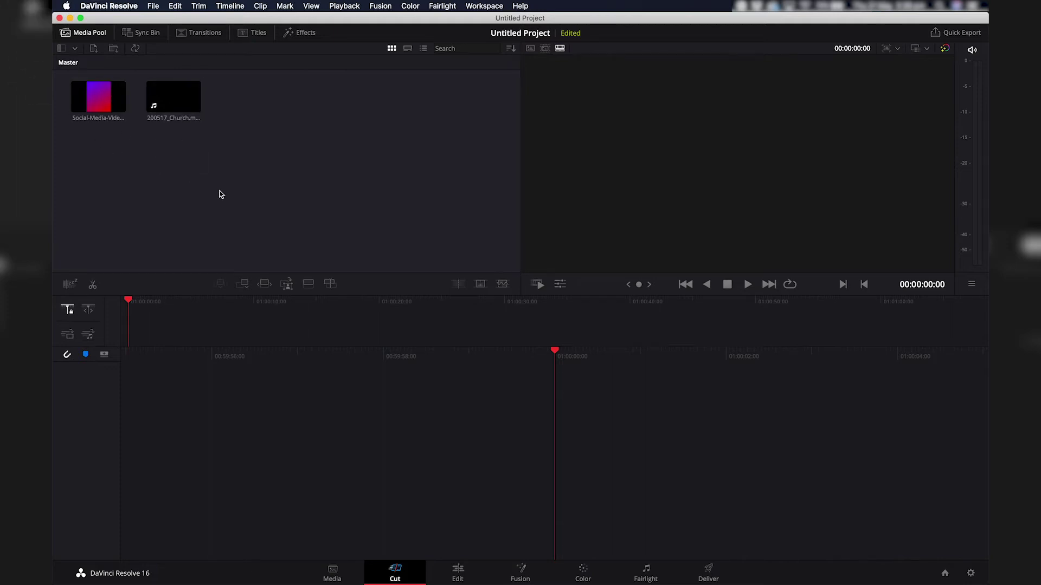
left_click(464, 576)
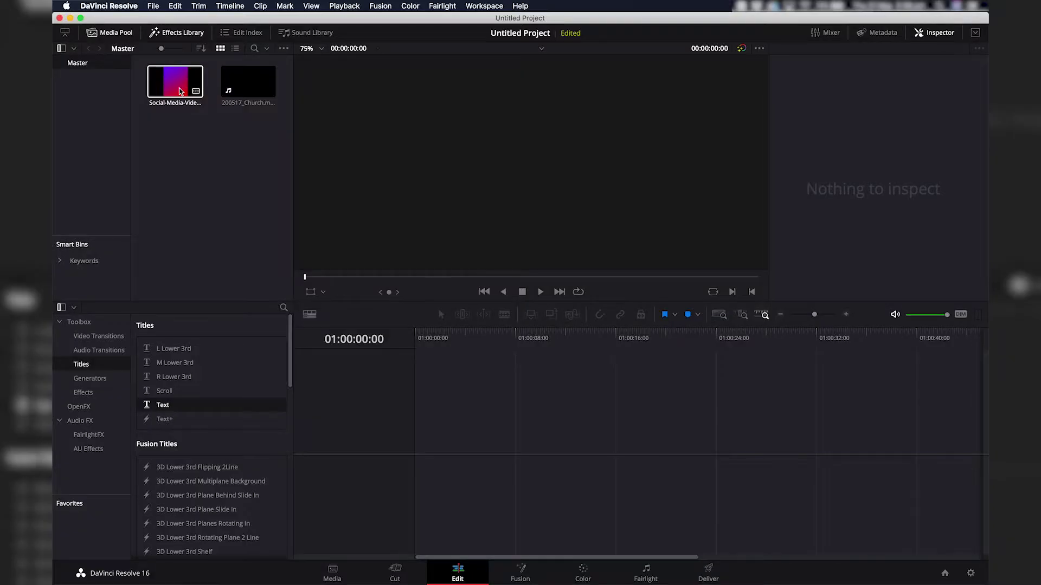
double_click(181, 91)
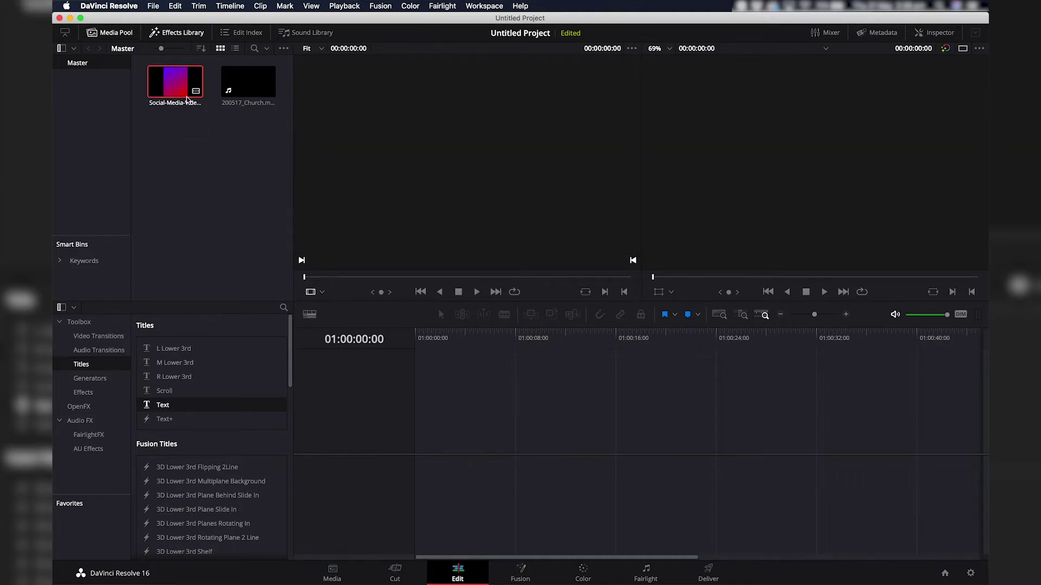
right_click(172, 83)
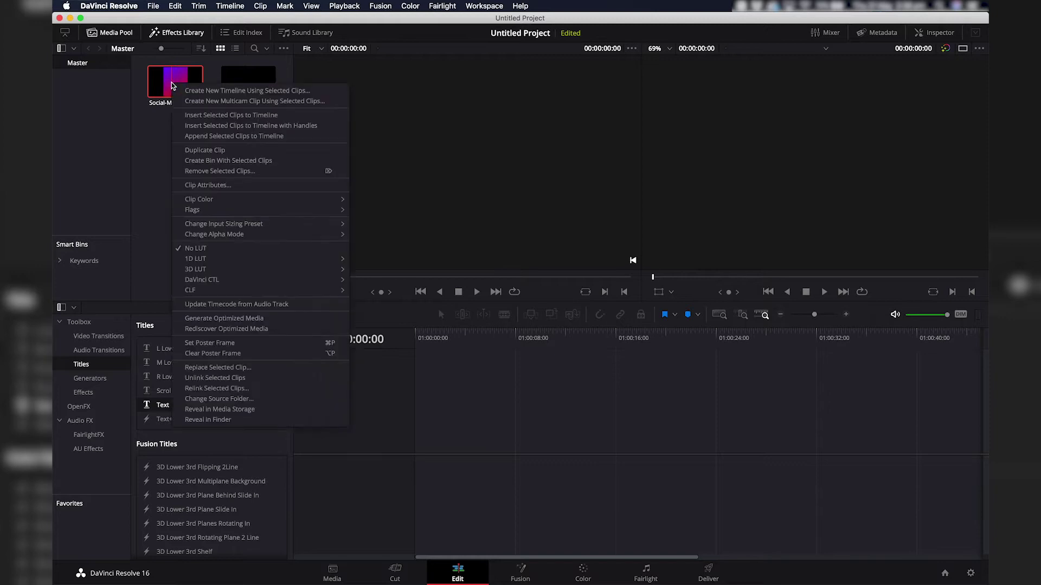
left_click(200, 96)
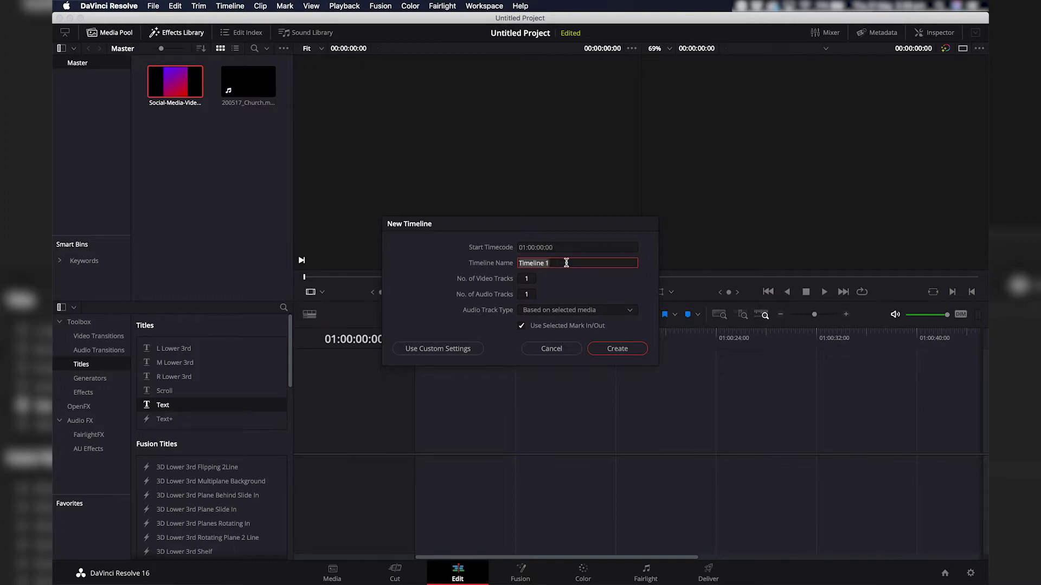
type("200517")
type("Church")
Step: Use custom settings for the new timeline, with a 1080 x 1350 resolution and a frame rate of 25 fps
left_click(426, 350)
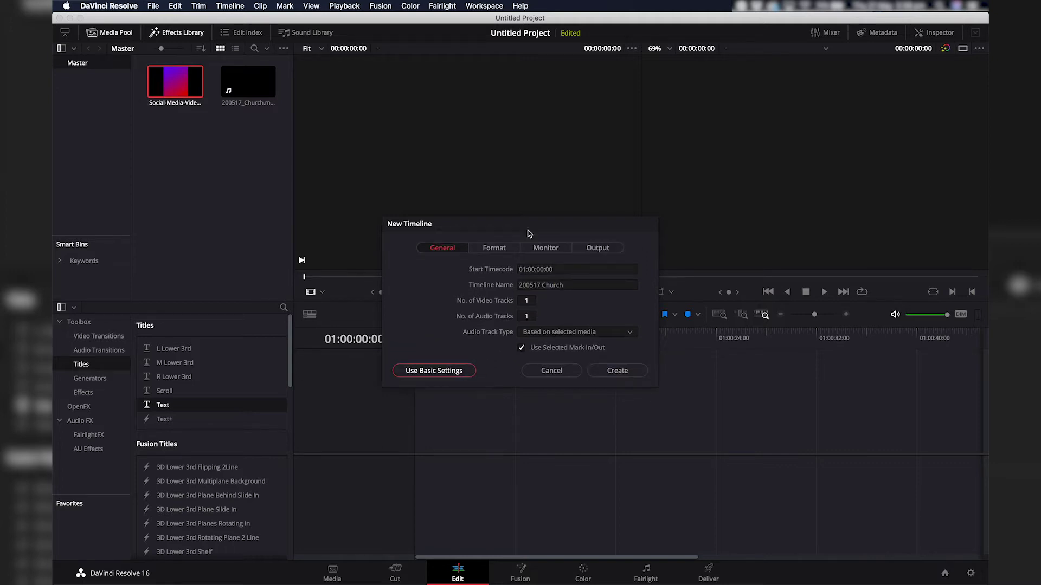
left_click(493, 249)
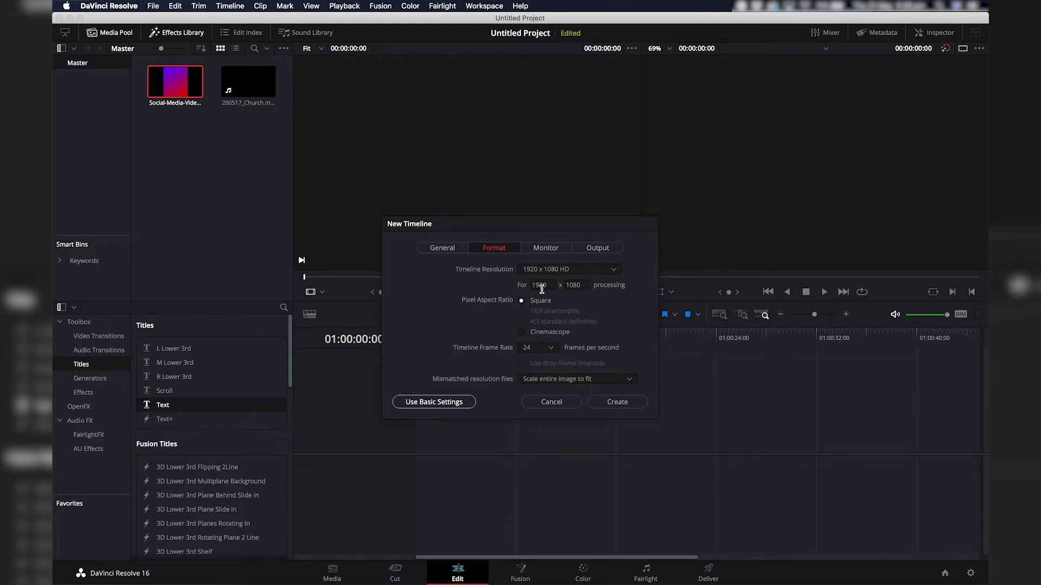
left_click(541, 286)
left_click(544, 349)
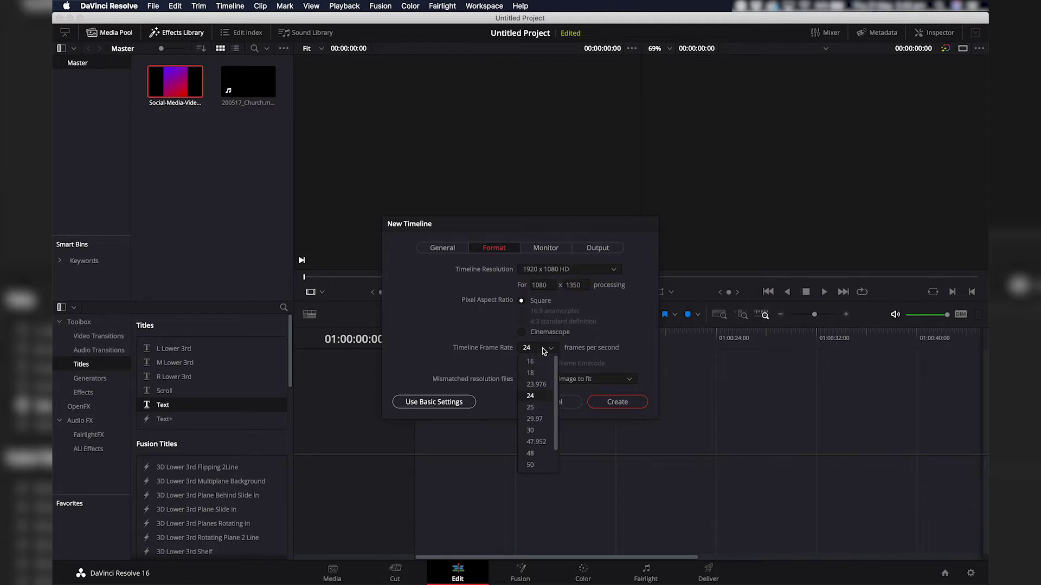
left_click(541, 409)
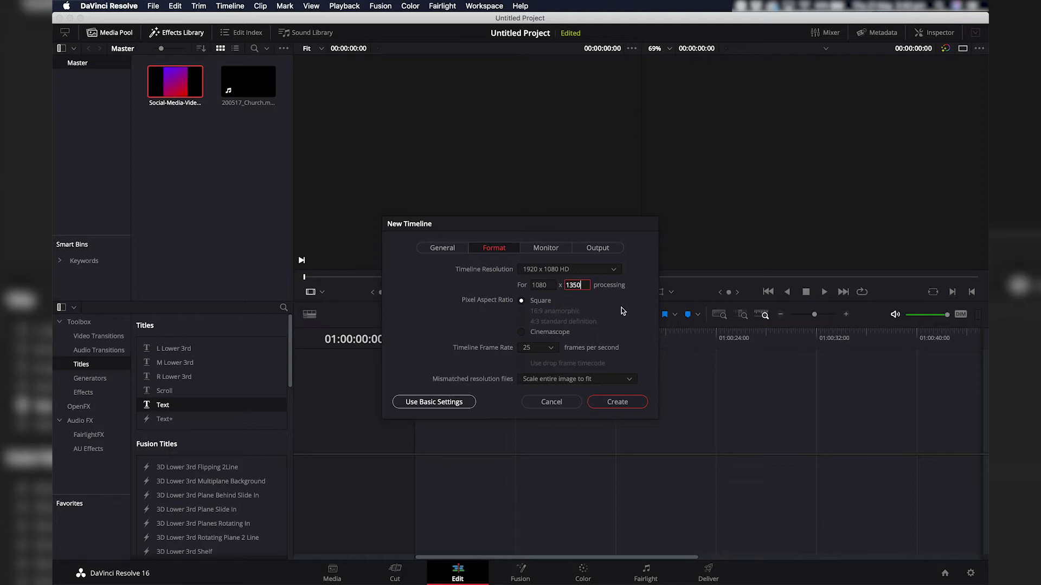
Step: Set the start timecode to 00:00:00:00 and create the timeline
left_click(434, 248)
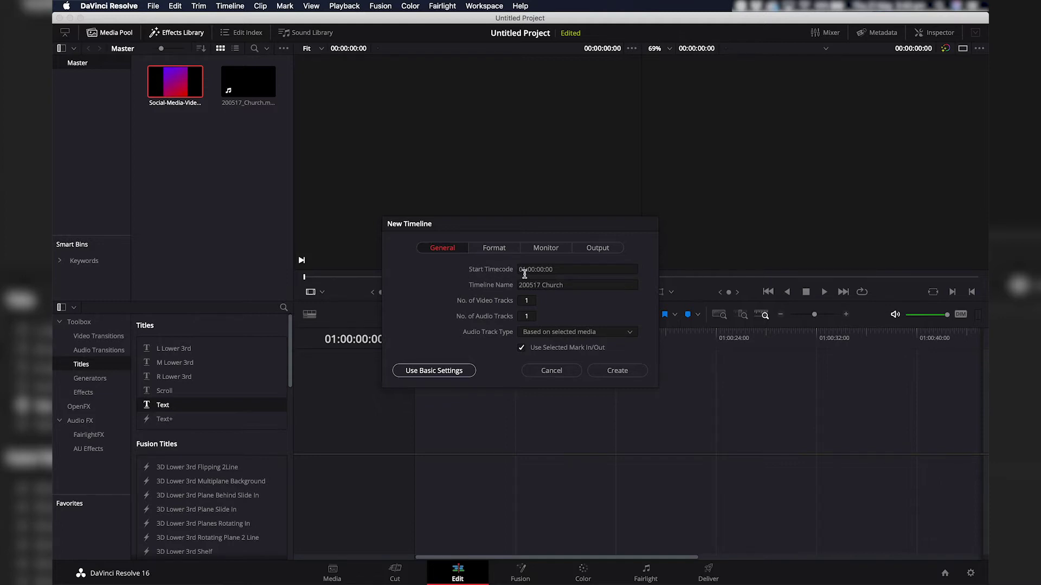
left_click(524, 274)
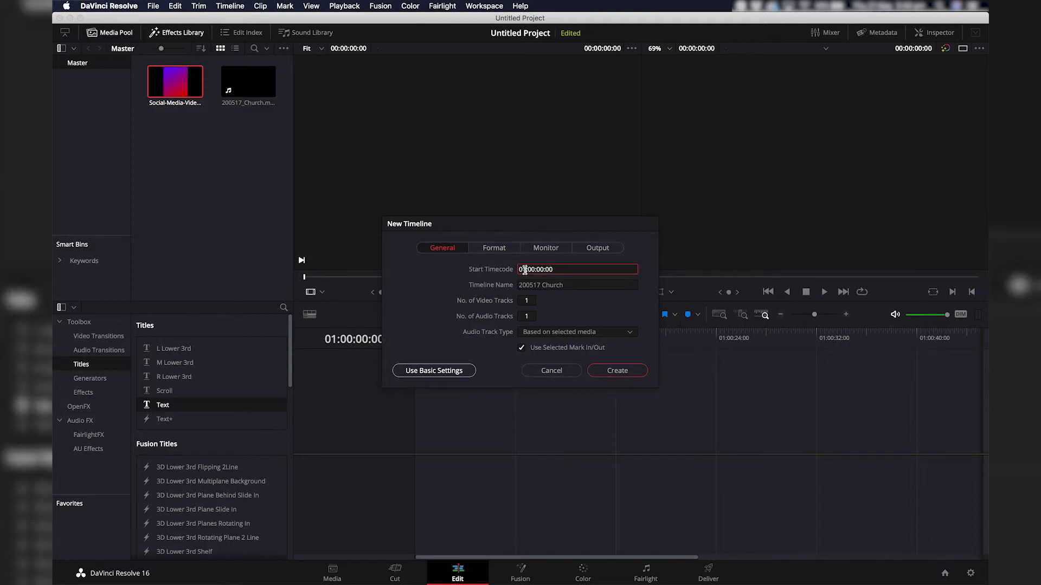
type("0")
left_click(614, 372)
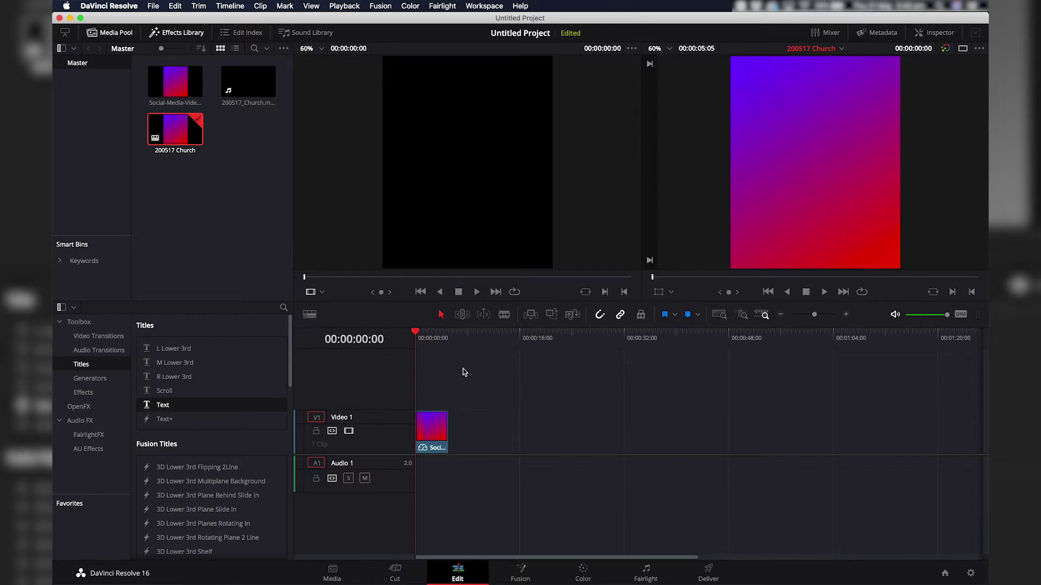
Step: Load the 200517_Church.mp4 clip for source preview and scrub to the male speaker at about 00:27:29
left_click_drag(424, 343, 427, 346)
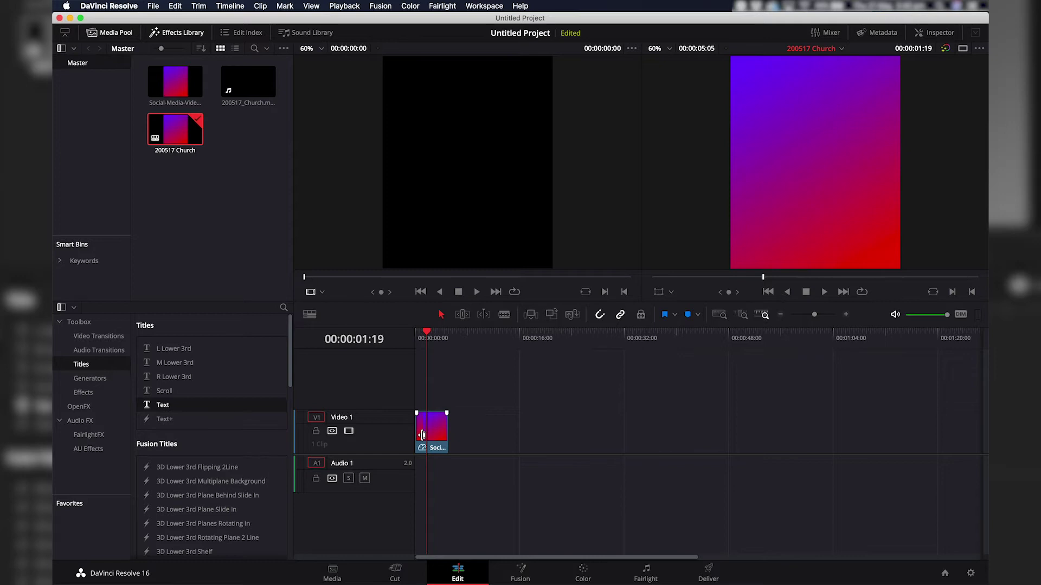
left_click(252, 93)
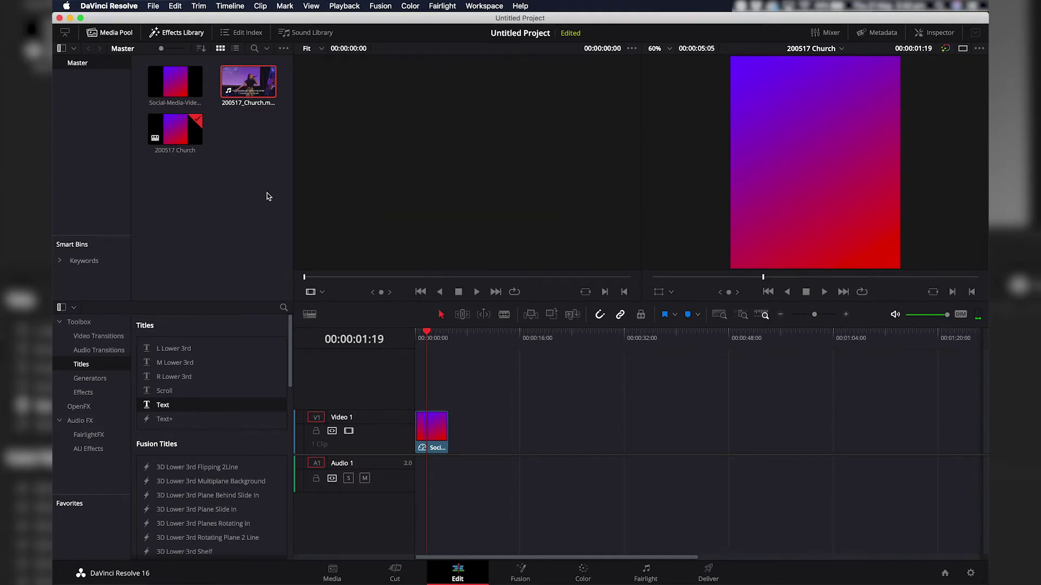
left_click(253, 82)
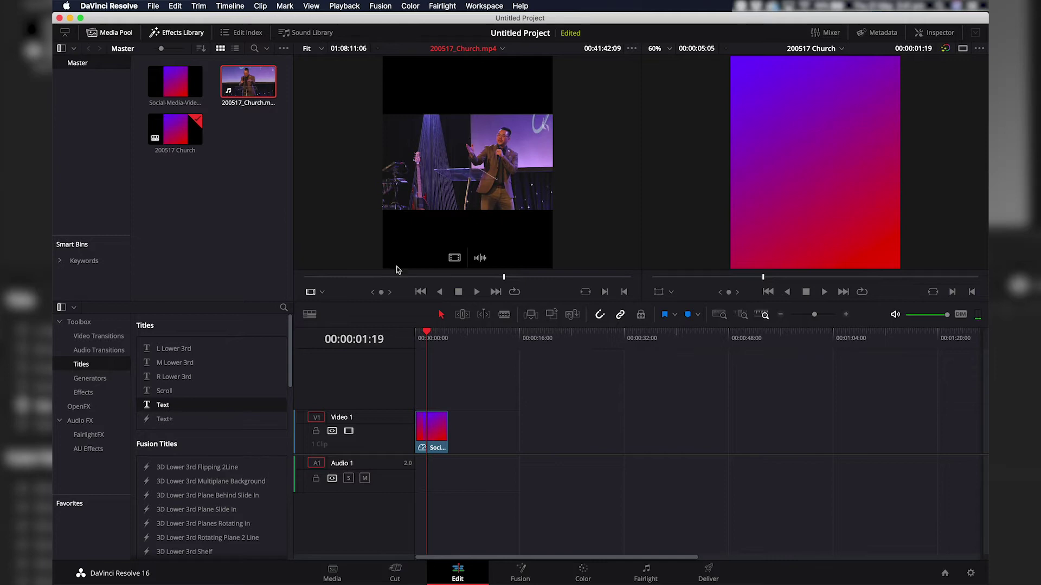
left_click_drag(367, 282, 433, 286)
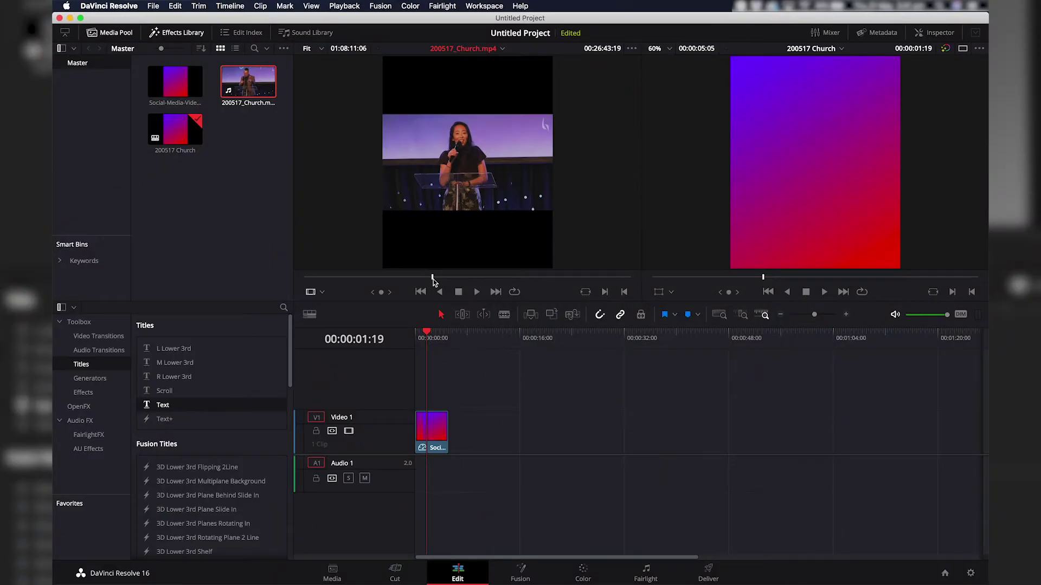
left_click_drag(430, 277, 436, 282)
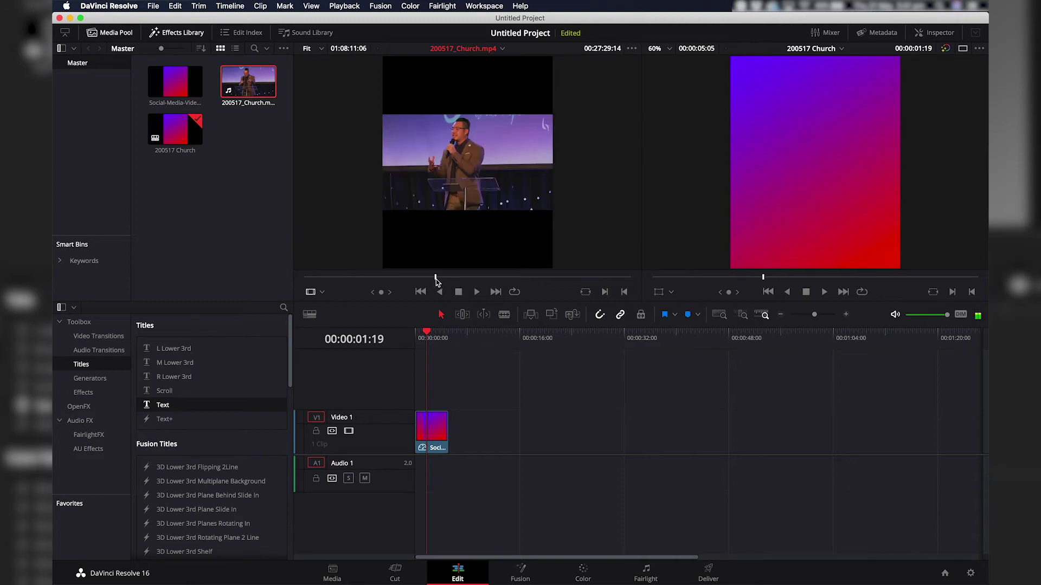
mouse_move(454, 265)
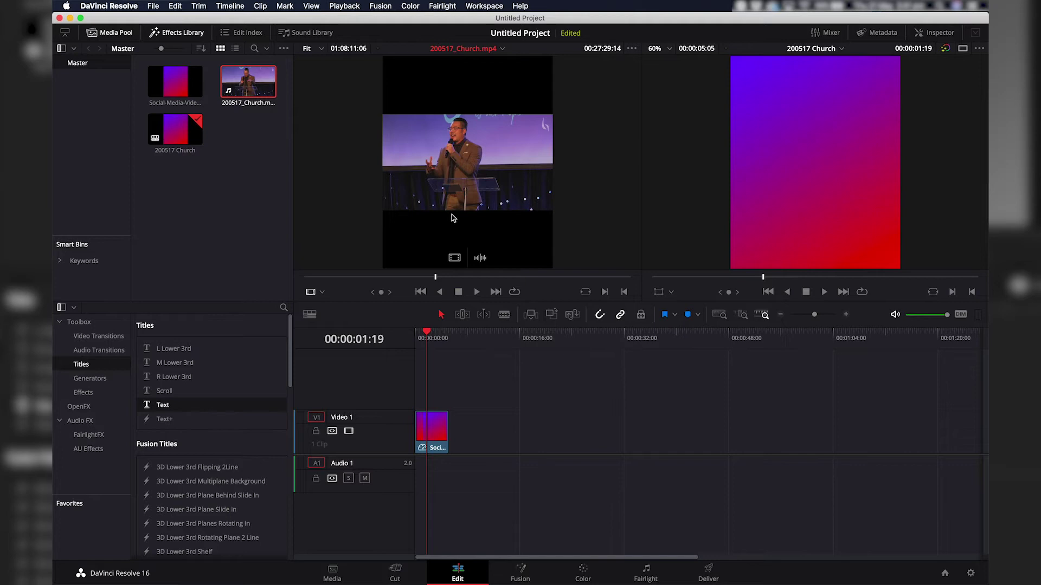
Step: Play and scrub ahead through the source clip to about 00:29:14 to find the start of the excerpt
key("space")
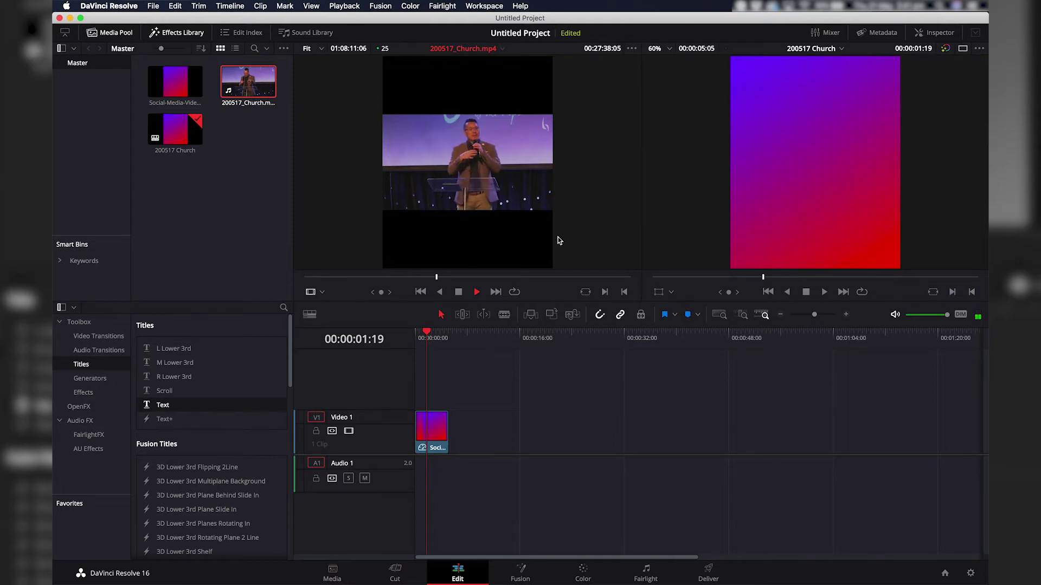
key("space")
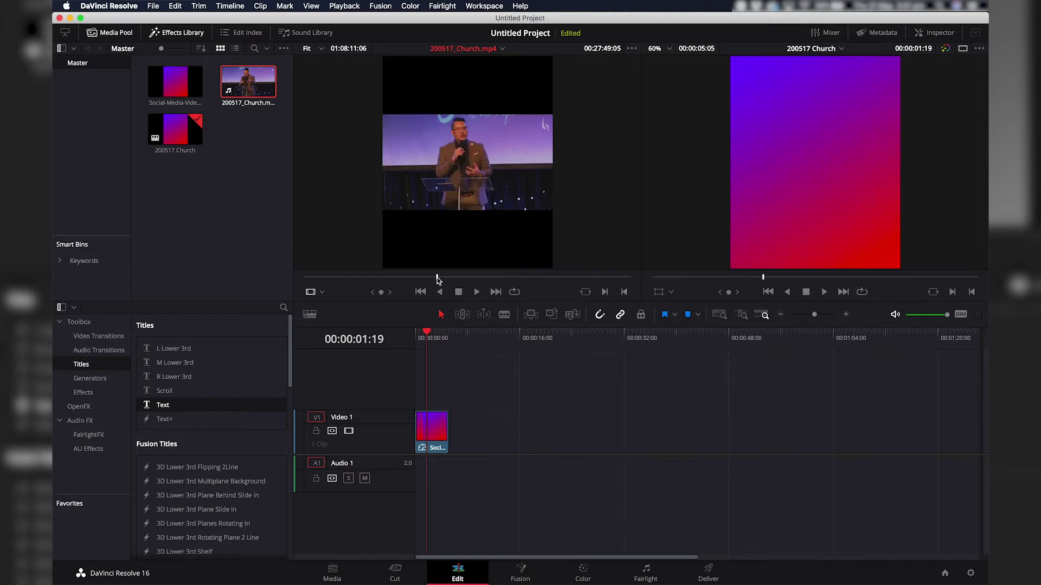
left_click_drag(438, 280, 441, 280)
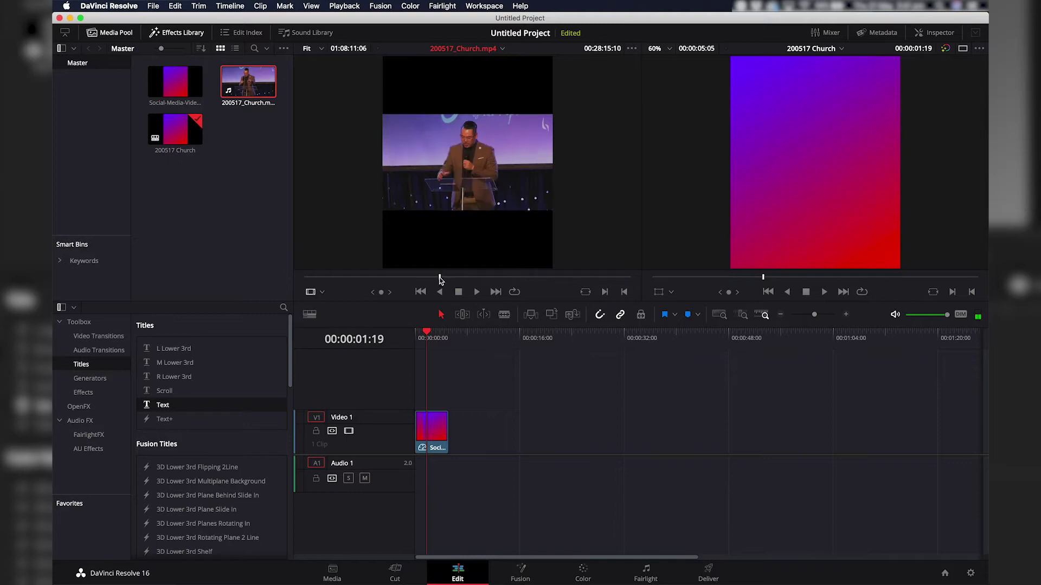
key("space")
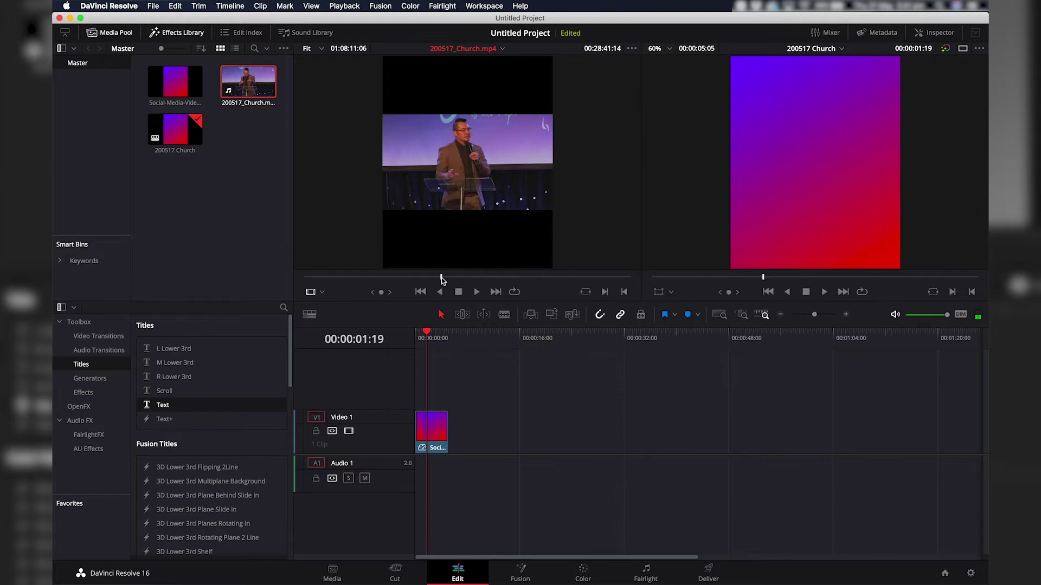
left_click_drag(440, 279, 444, 280)
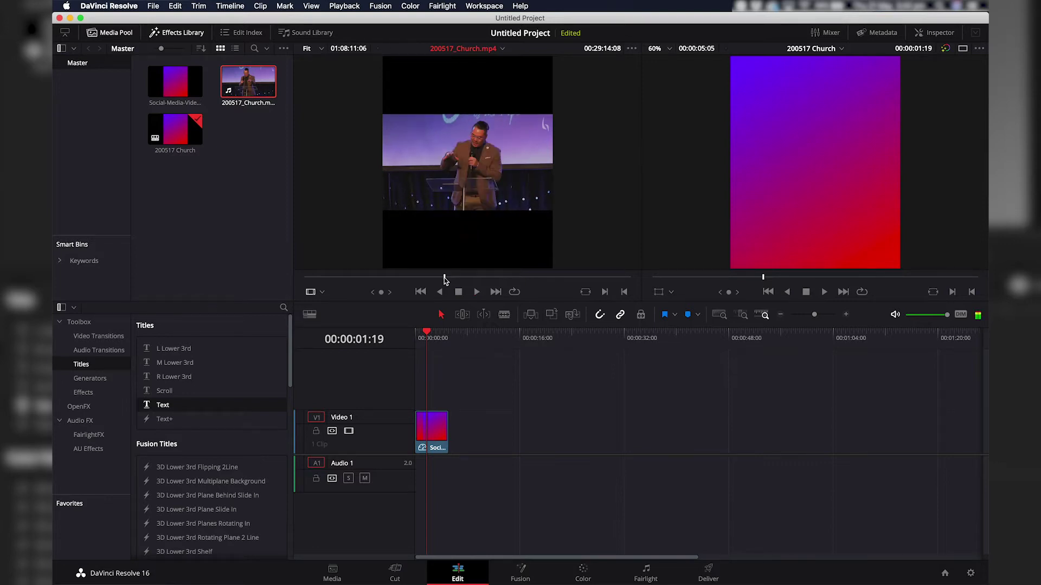
key("space")
Step: Step frame by frame to 00:29:14:01 in the source clip and mark the in point there
key("Left")
key("Left")
key("Left")
key("Left")
key("Left")
key("Left")
key("Left")
key("Left")
key("Left")
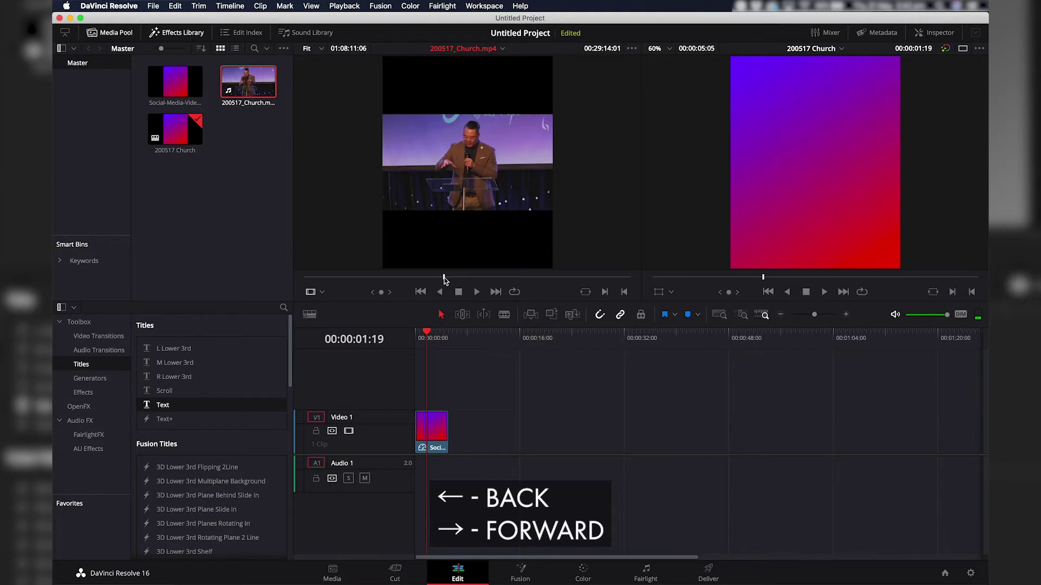
key("Right")
key("Left")
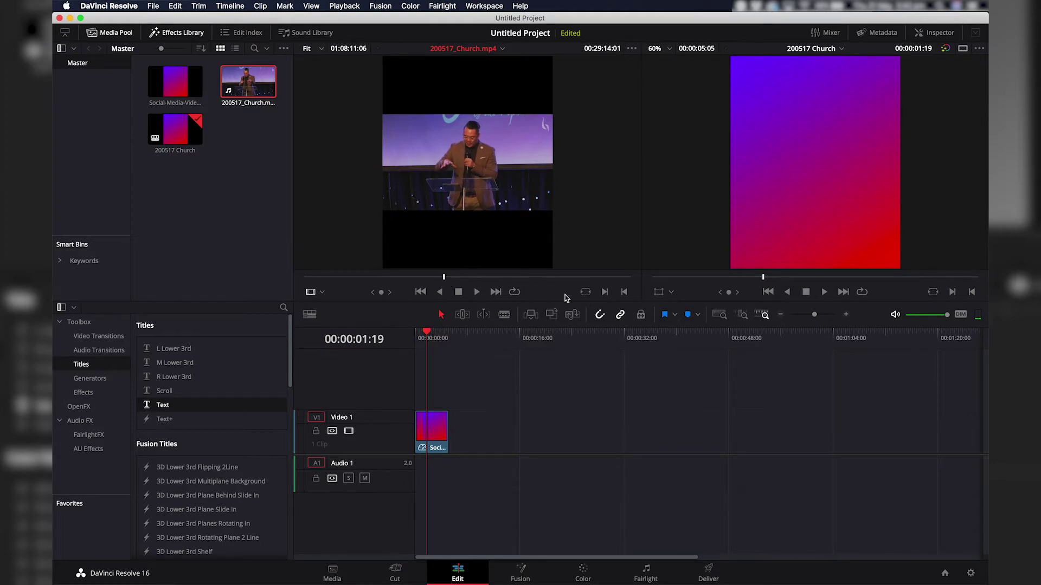
left_click(602, 294)
Step: Play the source clip on to 00:29:22:06 and mark the out point there
mouse_move(503, 264)
key("space")
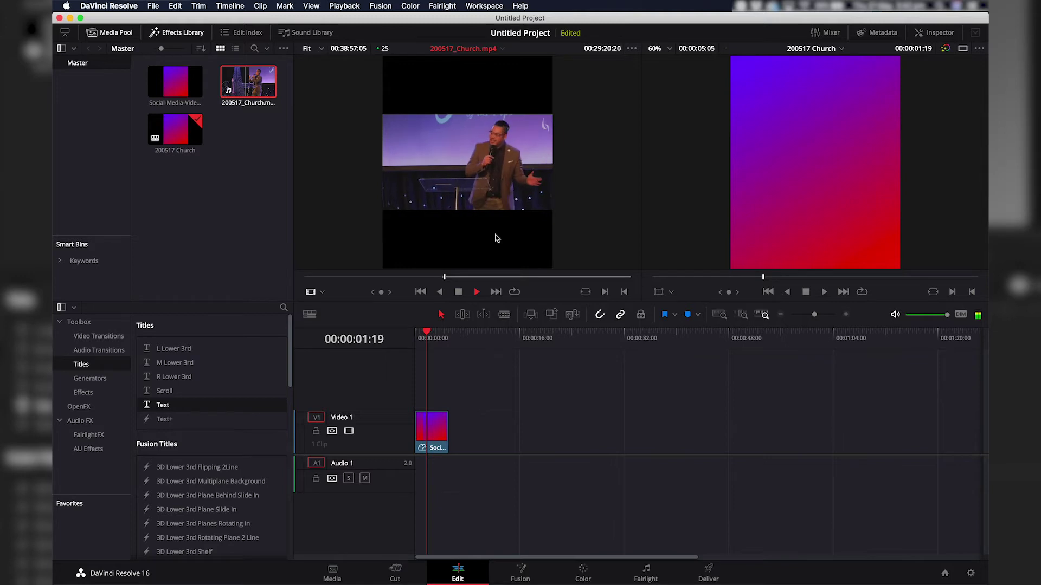
key("space")
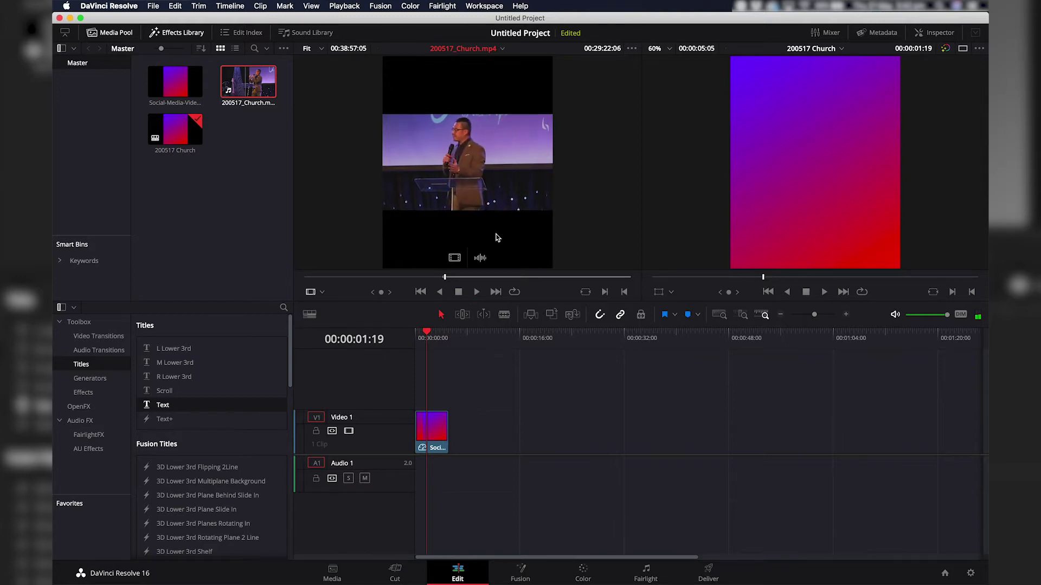
left_click(624, 293)
Step: Place the marked excerpt at the timeline start on a track above the gradient image, and extend the image to the excerpt's end
left_click_drag(455, 193, 418, 399)
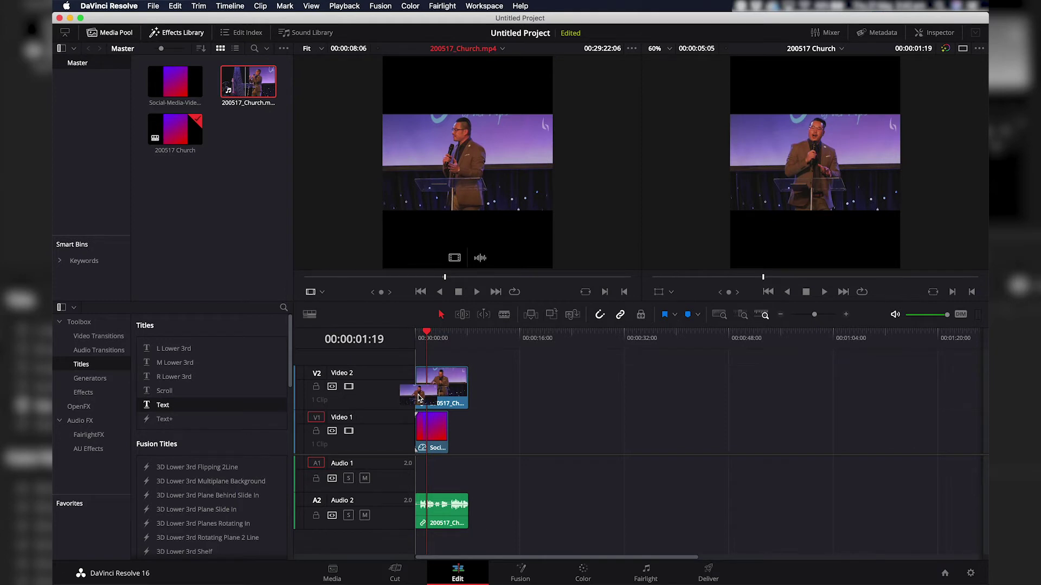
left_click_drag(418, 399, 418, 399)
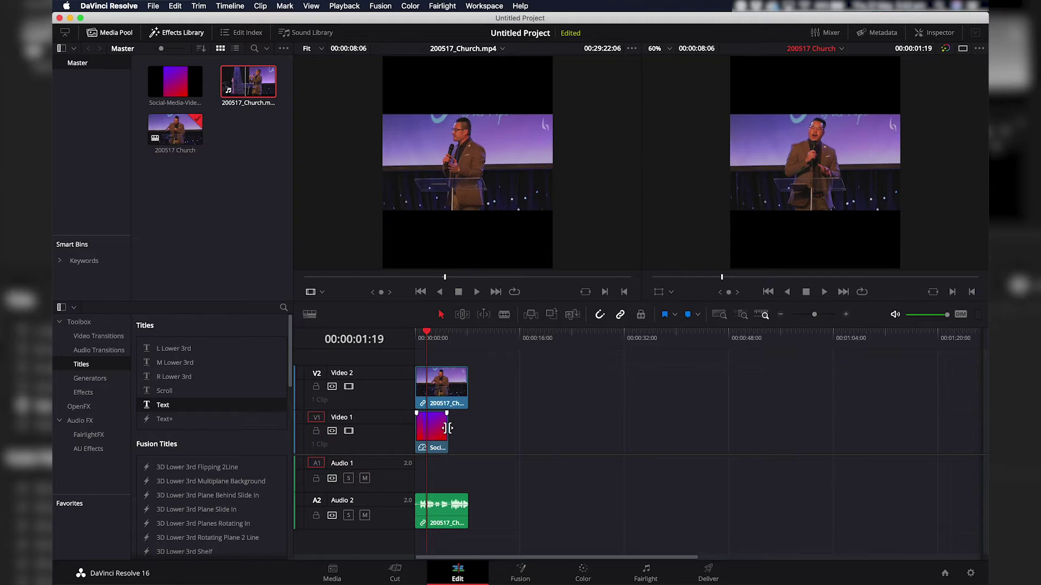
left_click_drag(447, 428, 461, 429)
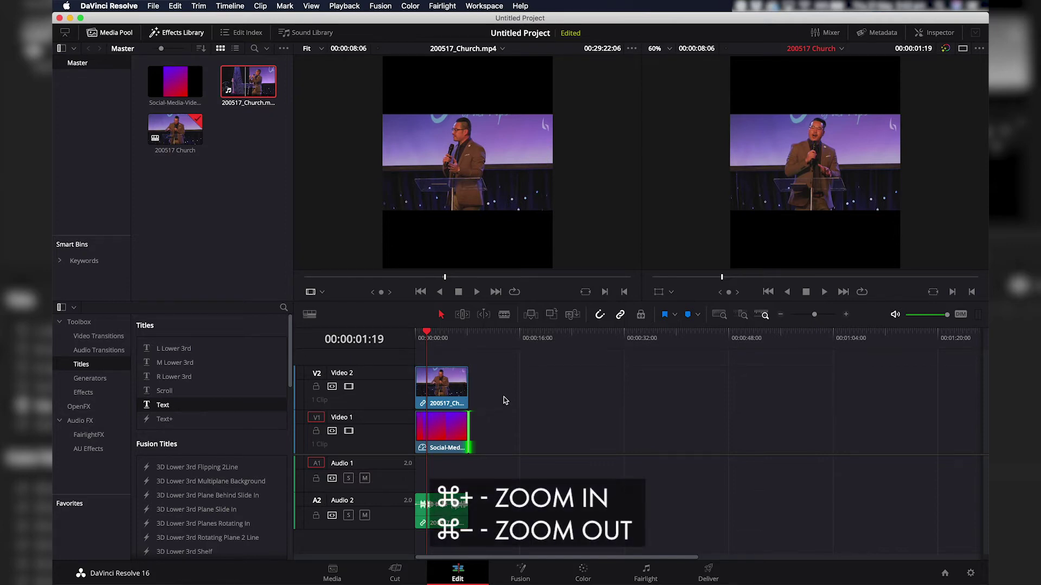
Step: Zoom the timeline in and out to view the clips at different scales, ending with them filling most of its width
key("super+equal")
key("super+equal")
key("super+equal")
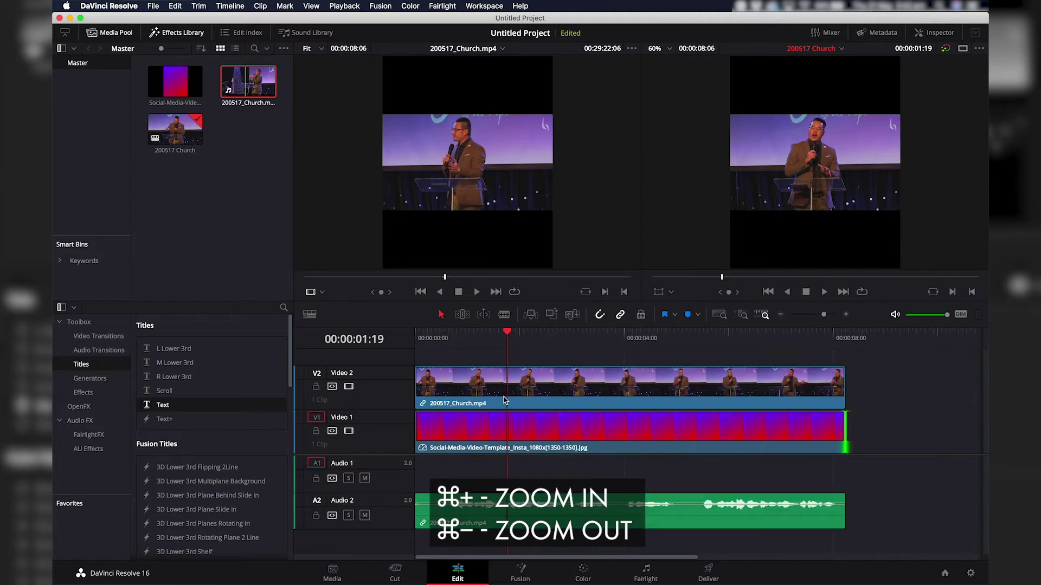
key("super+minus")
key("super+minus")
key("super+minus")
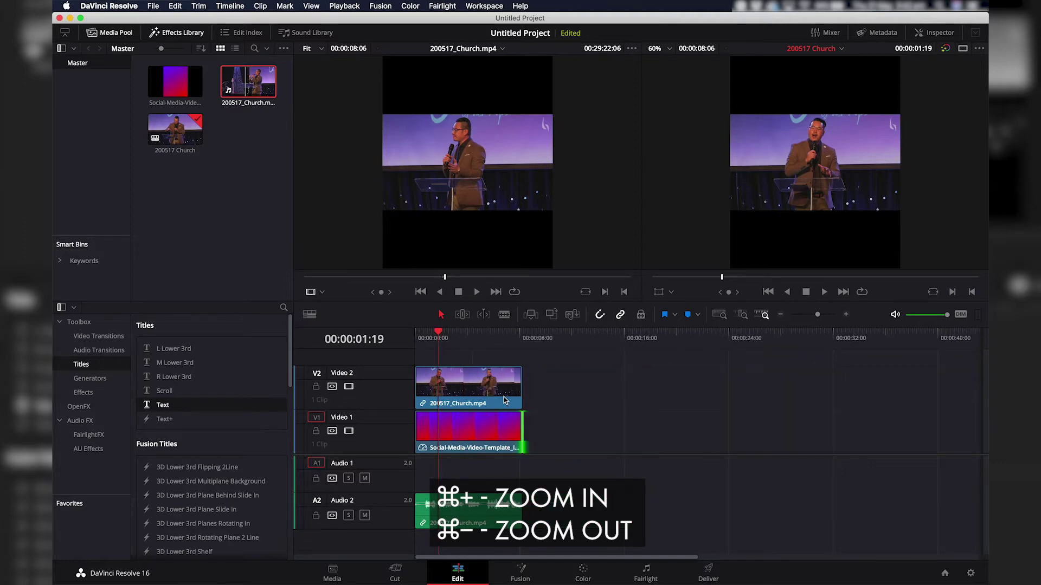
key("super+equal")
key("super+equal")
key("super+equal")
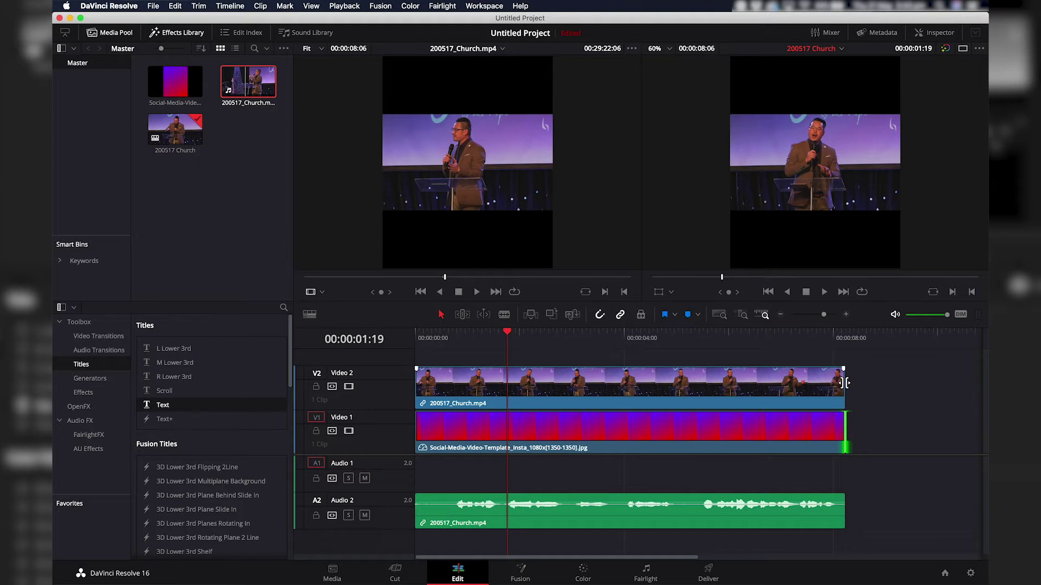
Step: Trim the gradient image's end slightly short of the church clip and snap it back to that clip's end
left_click_drag(818, 432, 845, 418)
left_click_drag(847, 432, 835, 433)
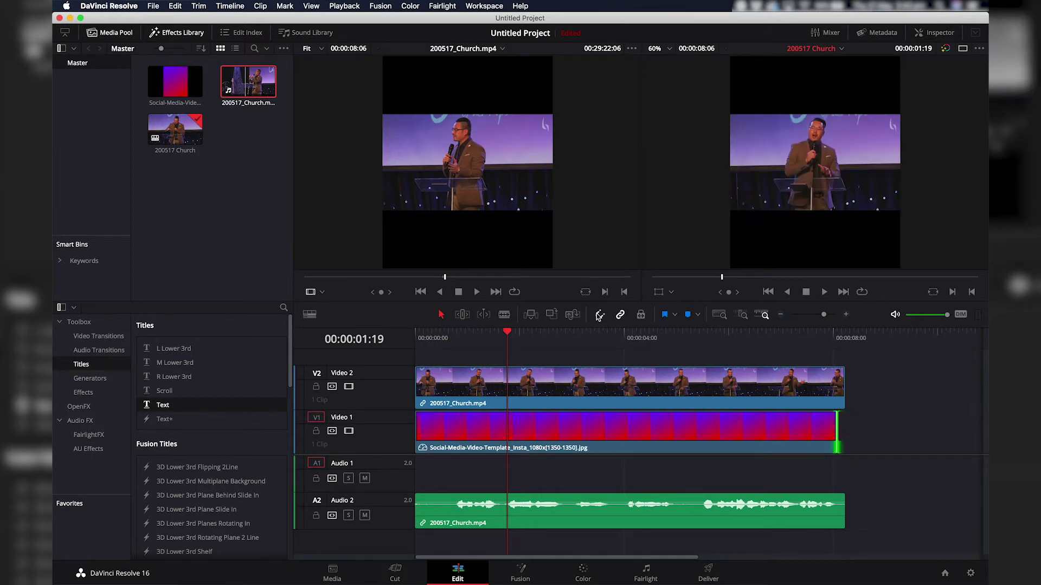
mouse_move(832, 430)
left_mouse_down()
mouse_move(823, 430)
mouse_move(843, 428)
left_mouse_up()
Step: Return the playhead to the timeline start and change the church clip's alpha mode in its clip attributes to make its black bars transparent
left_click_drag(447, 349, 404, 354)
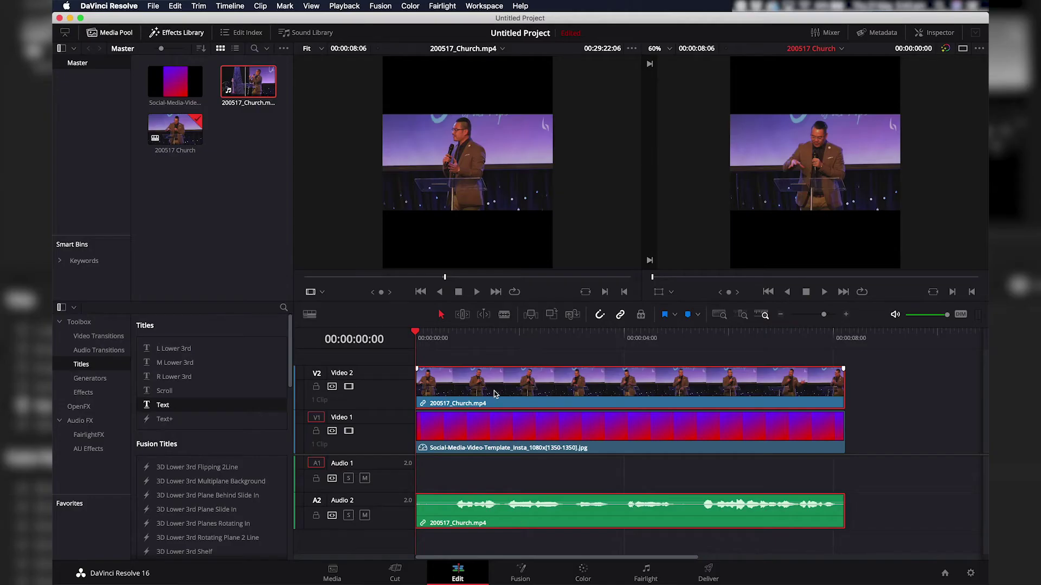
right_click(494, 394)
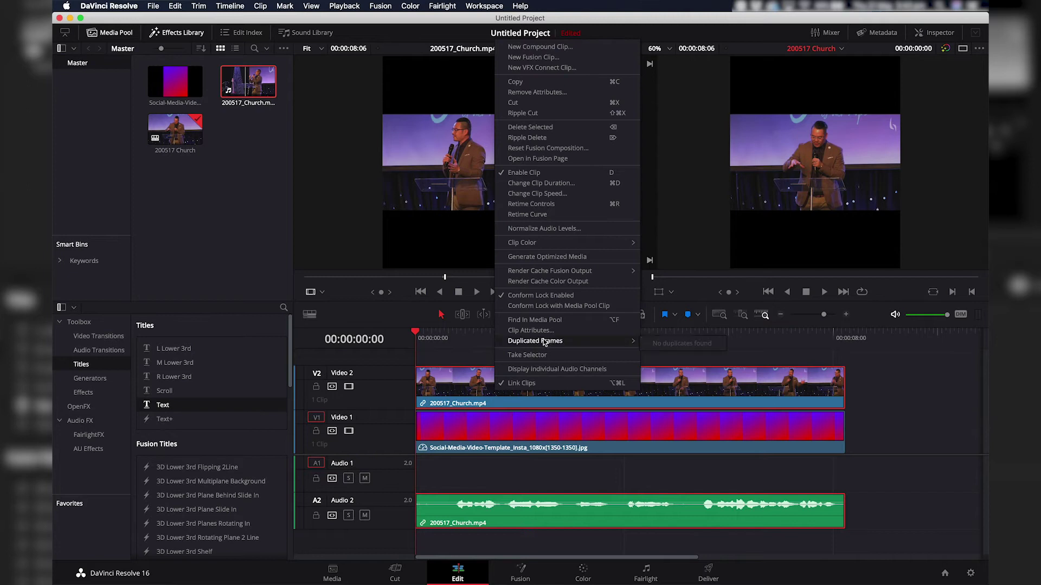
left_click(529, 330)
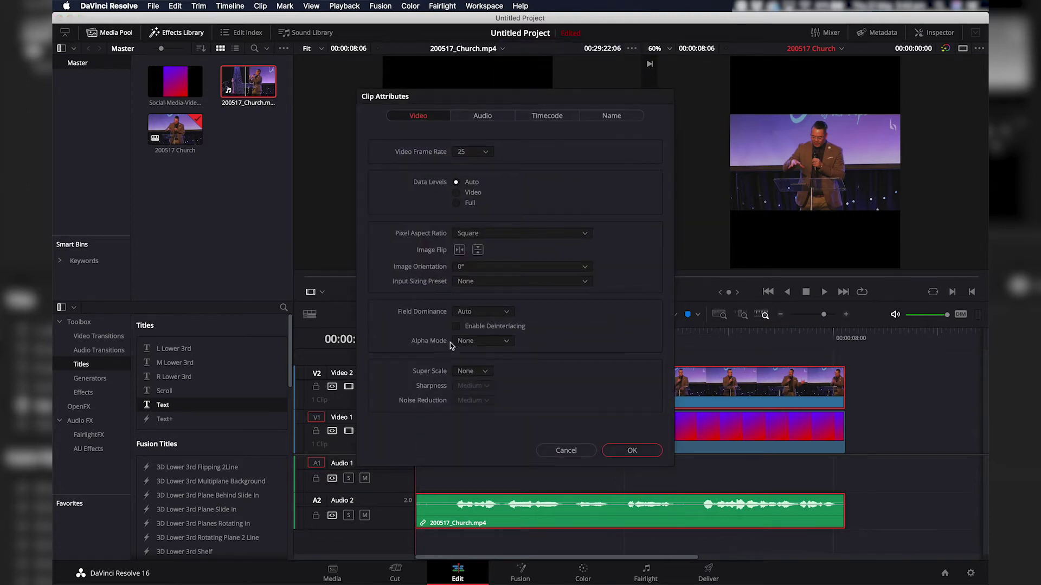
left_click(500, 342)
left_click(497, 367)
left_click(638, 452)
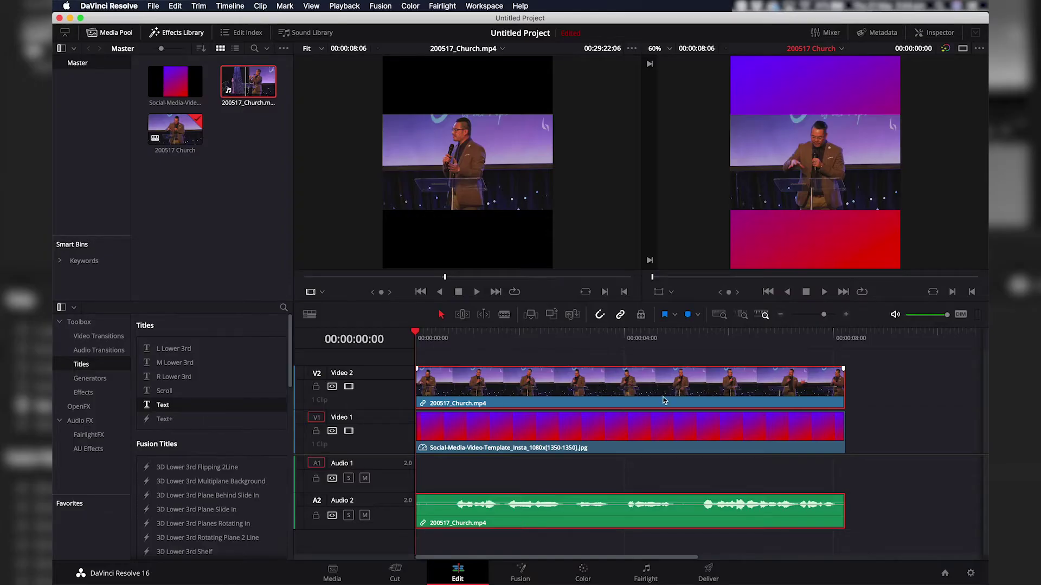
Step: Set the church clip's scaling to Crop in its Retime and Scaling settings
left_click(927, 38)
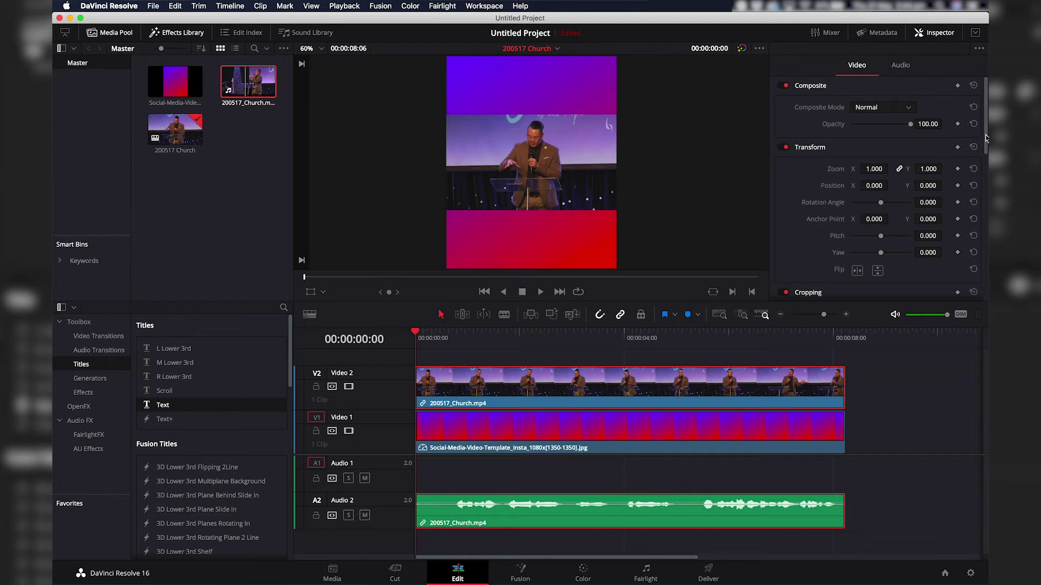
left_click_drag(986, 137, 986, 294)
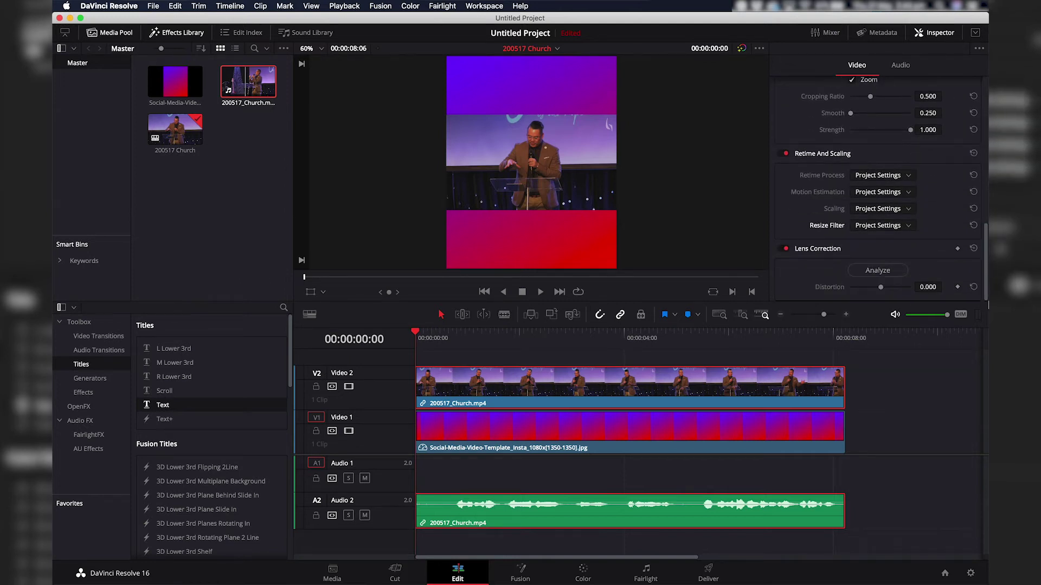
left_click(821, 154)
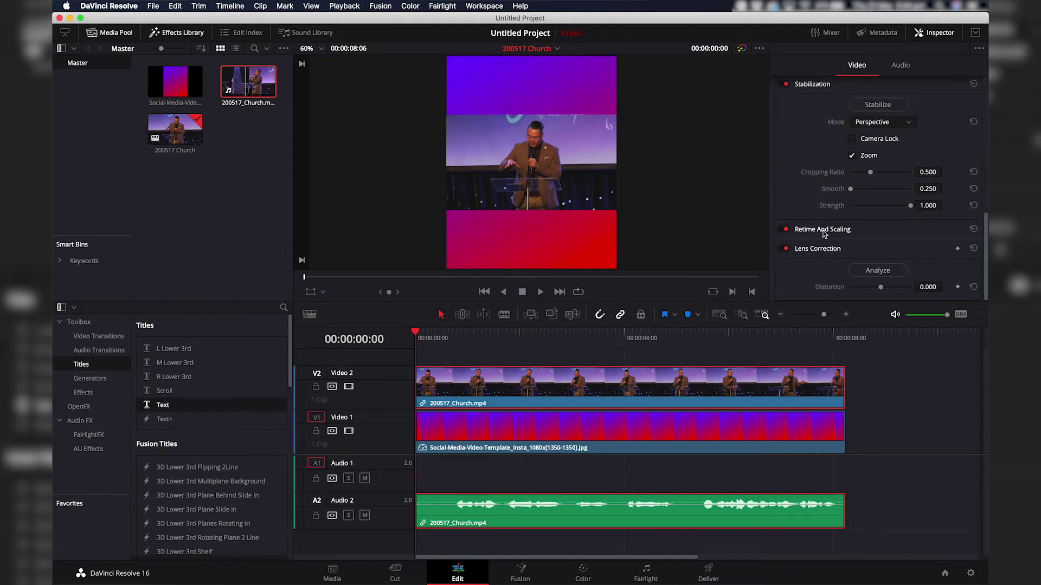
left_click(824, 230)
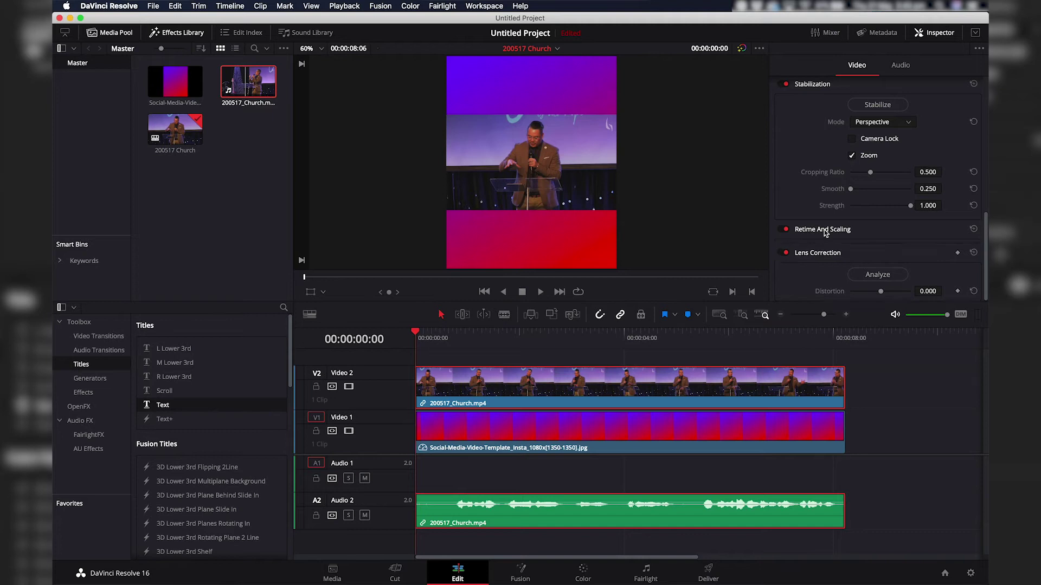
scroll(818, 254, "down", 3)
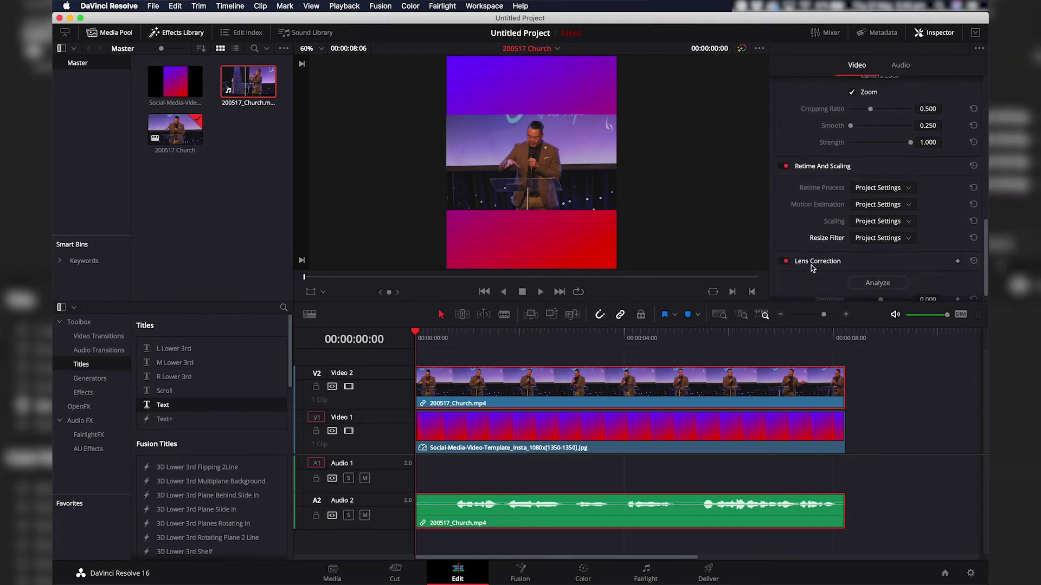
left_click(890, 218)
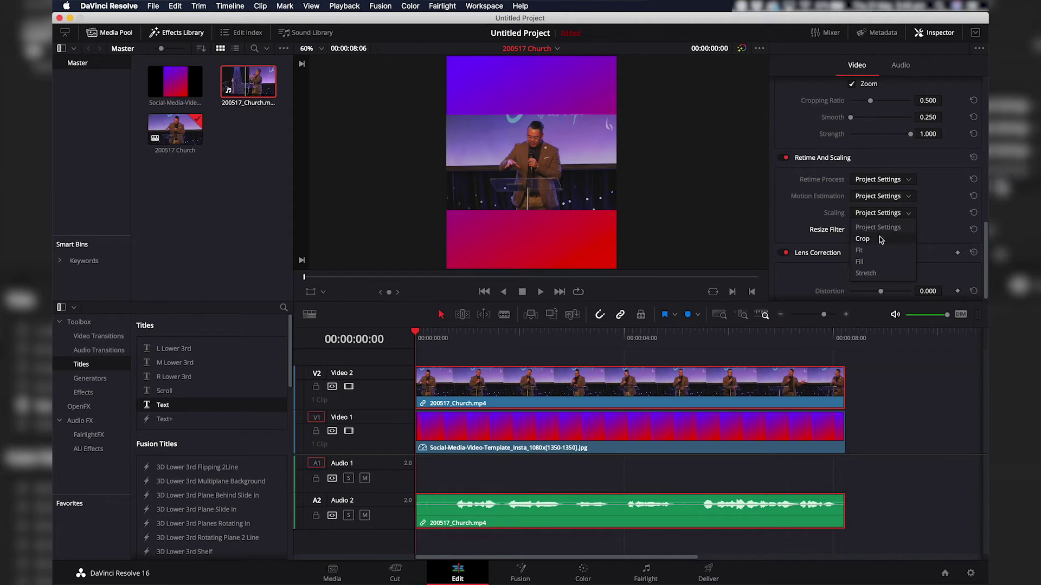
left_click(879, 239)
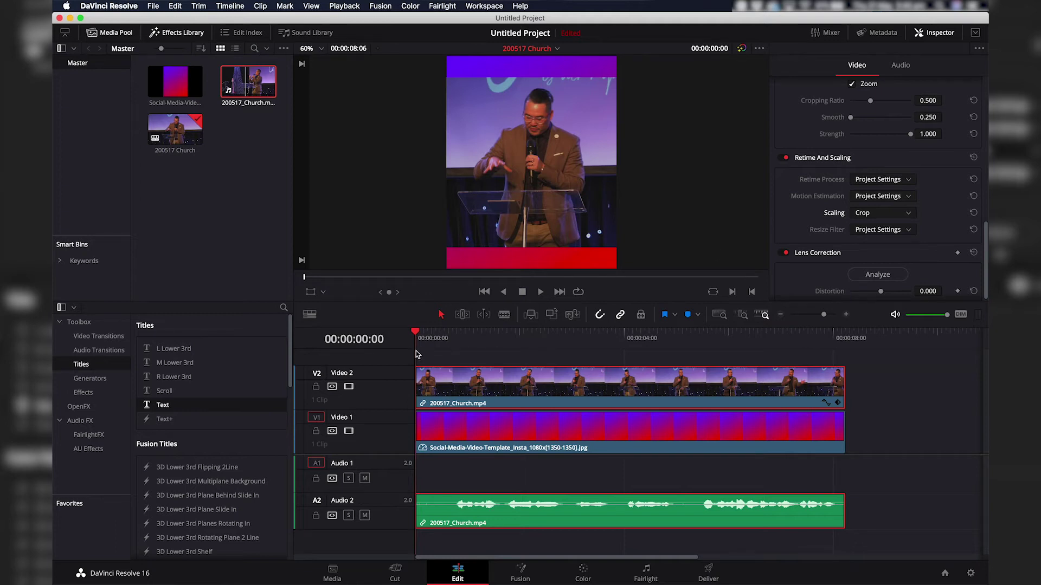
key("space")
Step: Add a basic Text title on a new video track above the church clip, spanning the clip's full length
left_click(184, 36)
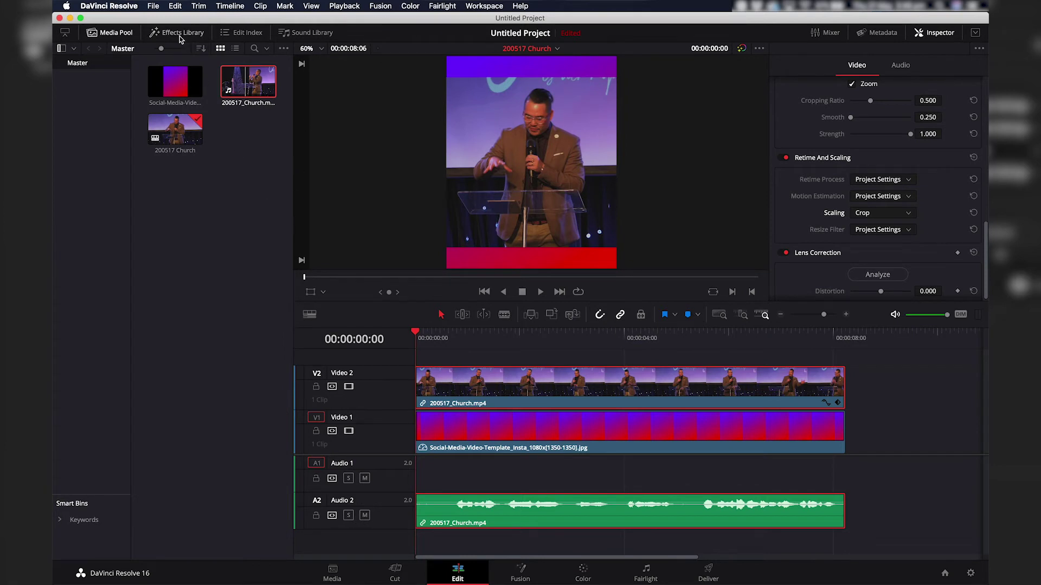
left_click(190, 38)
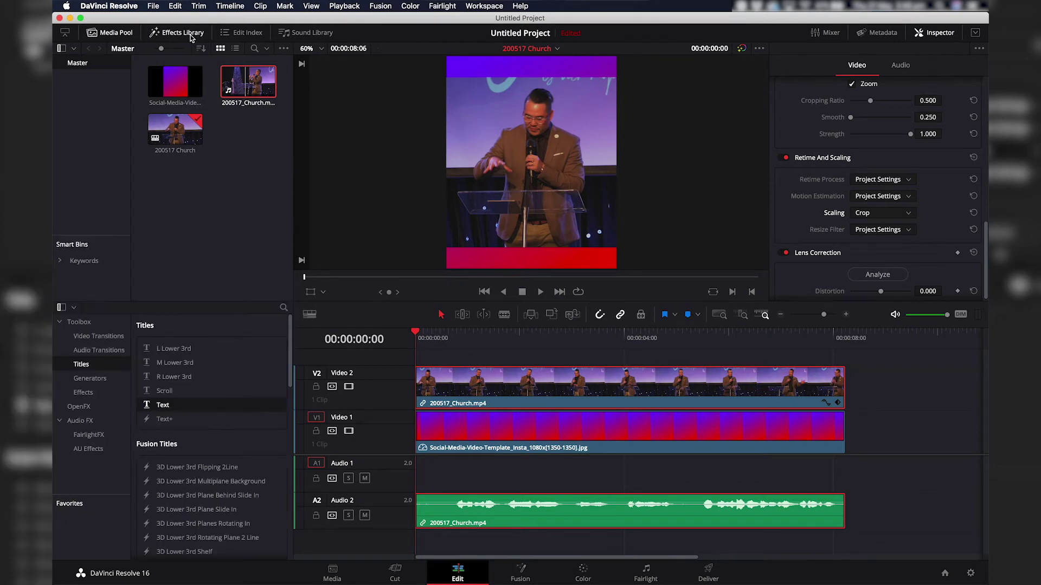
left_click(84, 351)
left_click(83, 366)
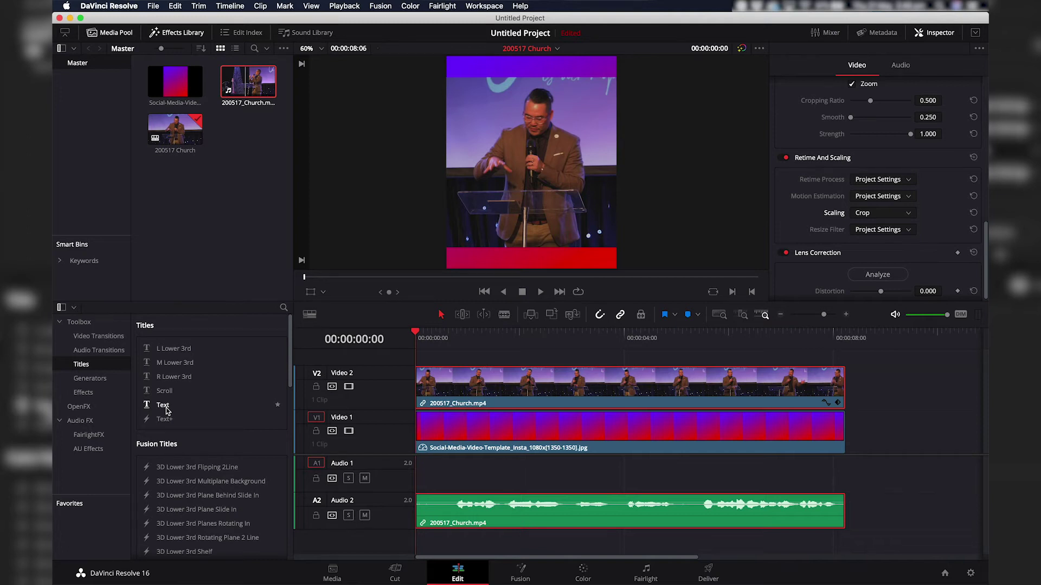
left_click_drag(166, 411, 703, 193)
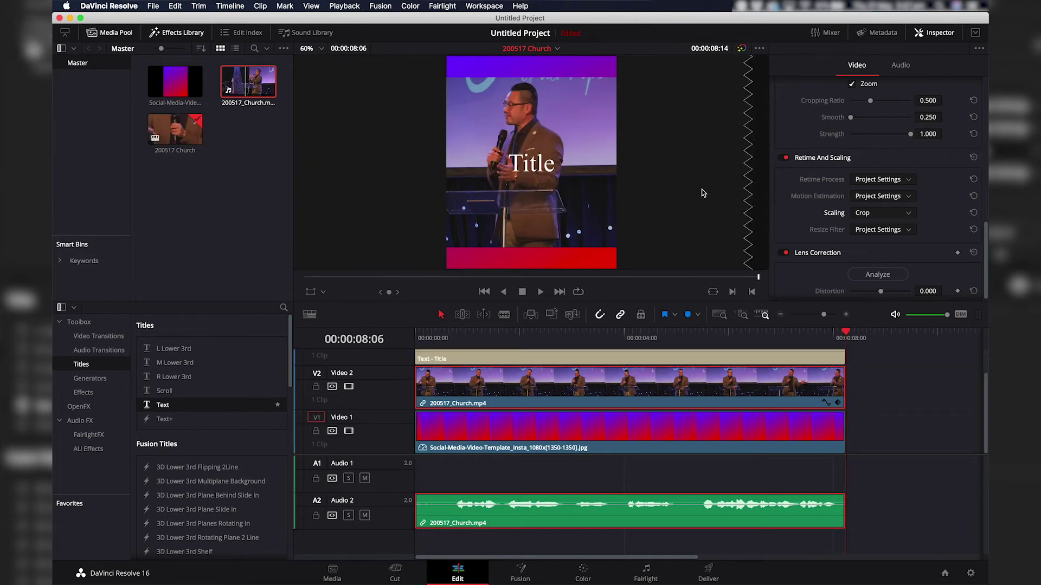
Step: Move the playhead to 00:00:00:23 and examine the inspector settings of the title, the church clip and the gradient image
key("Home")
key("space")
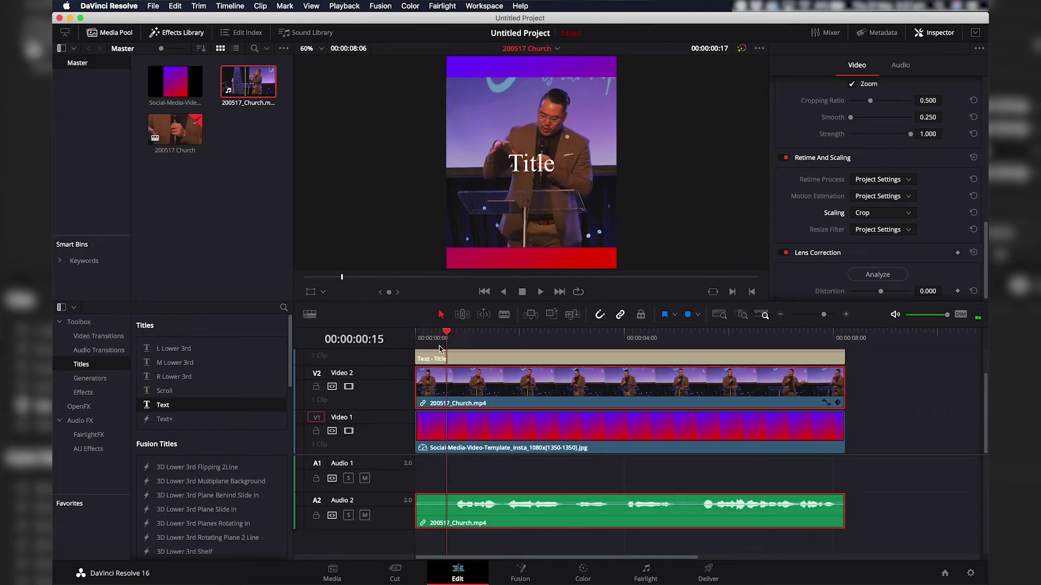
left_click_drag(493, 355, 464, 356)
left_click(459, 362)
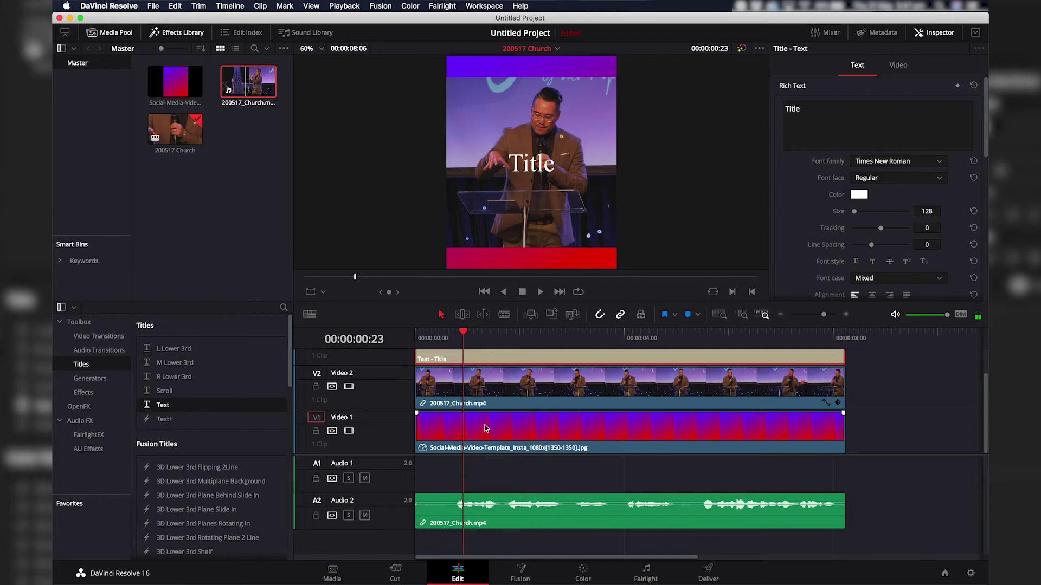
scroll(457, 455, "up", 2)
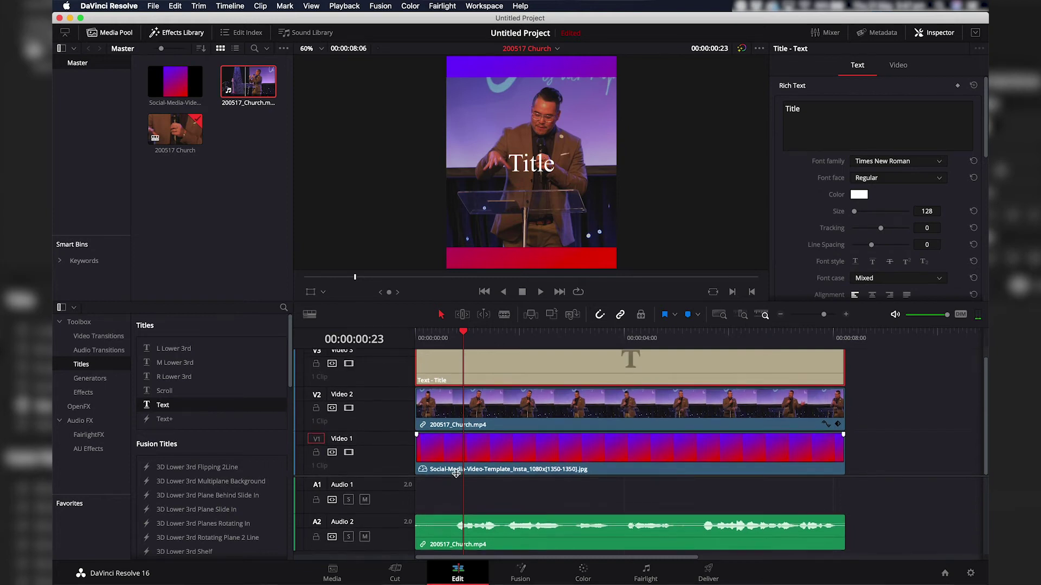
left_click(482, 455)
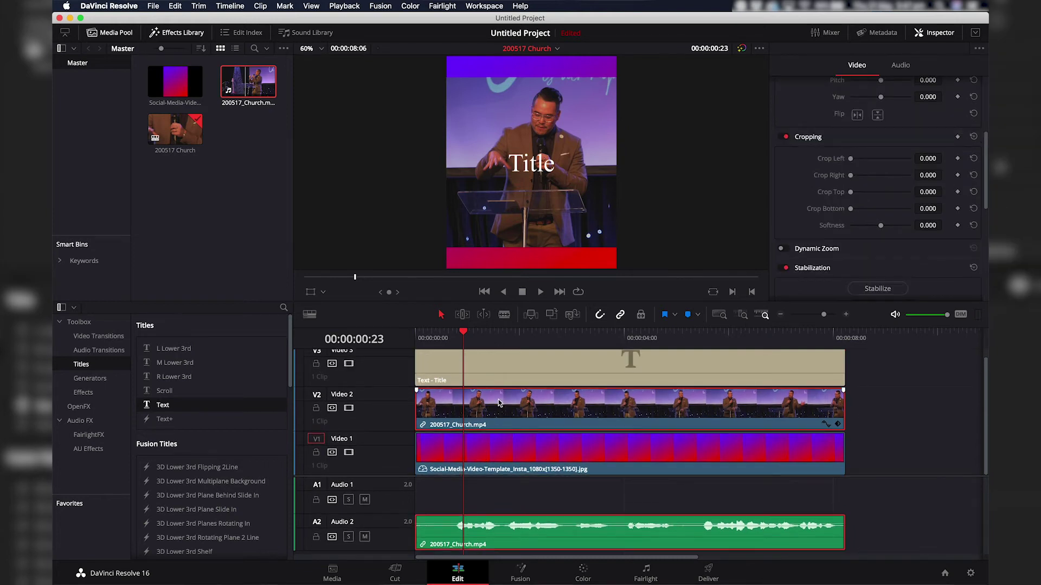
left_click(498, 374)
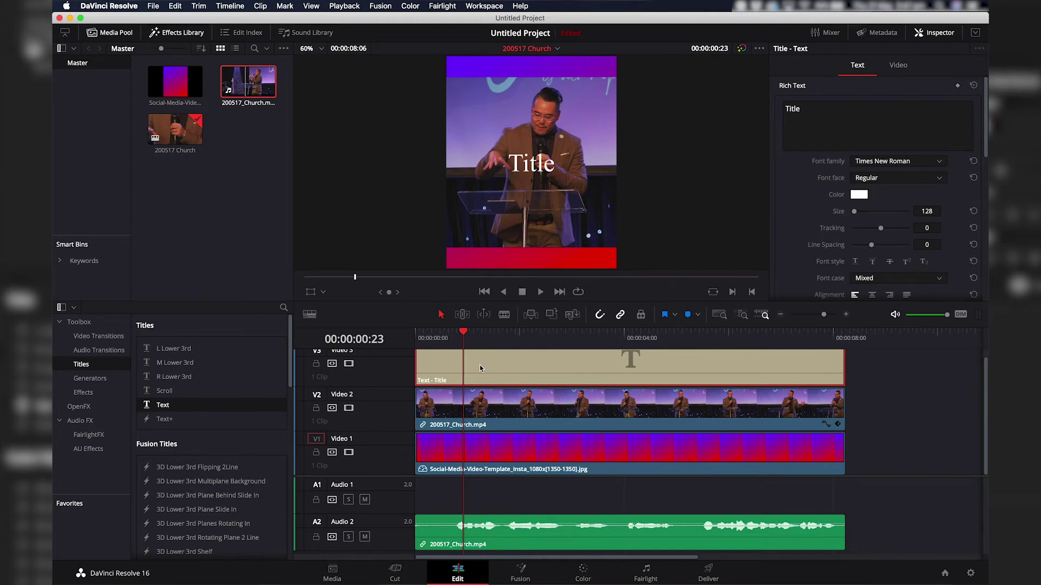
left_click(483, 406)
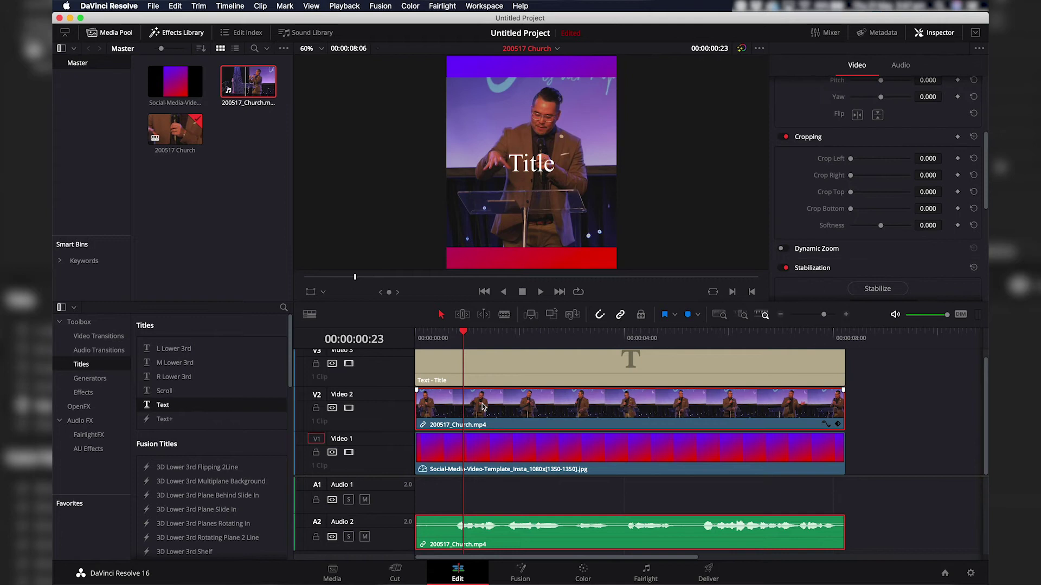
left_click(486, 462)
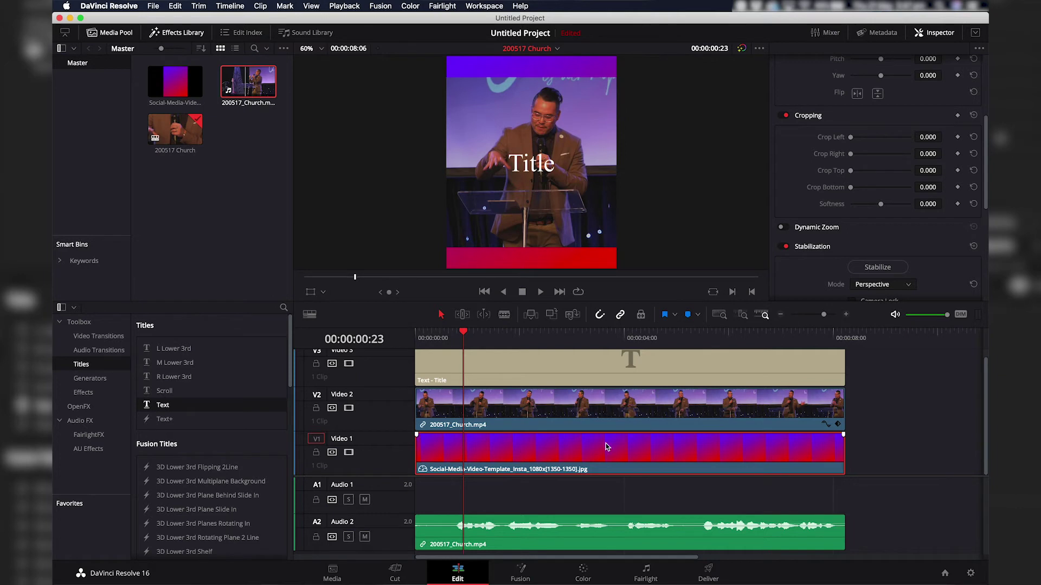
Step: Set the title's font family to Futura and its size to 45
left_click(545, 366)
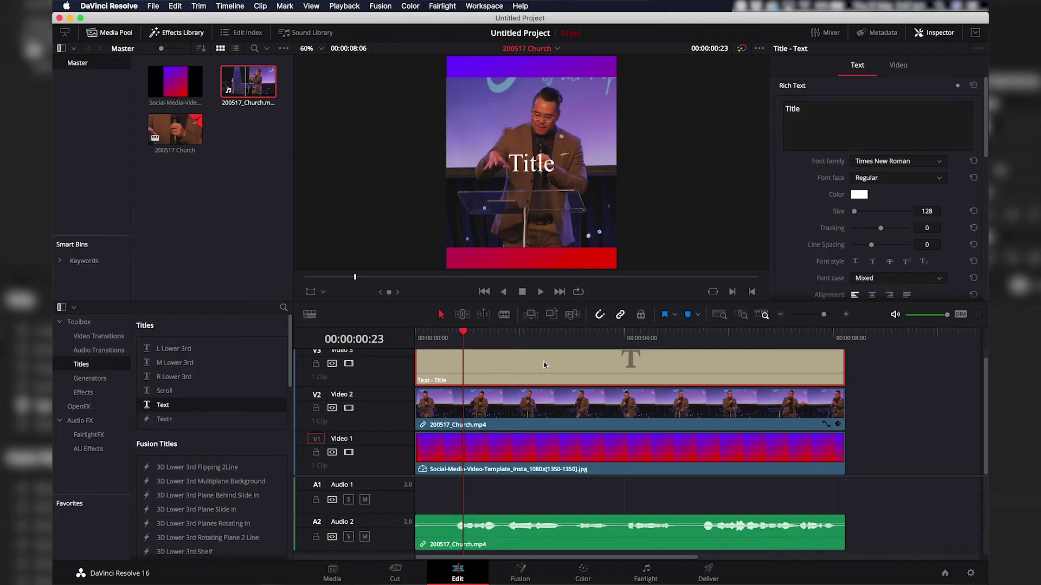
left_click(900, 162)
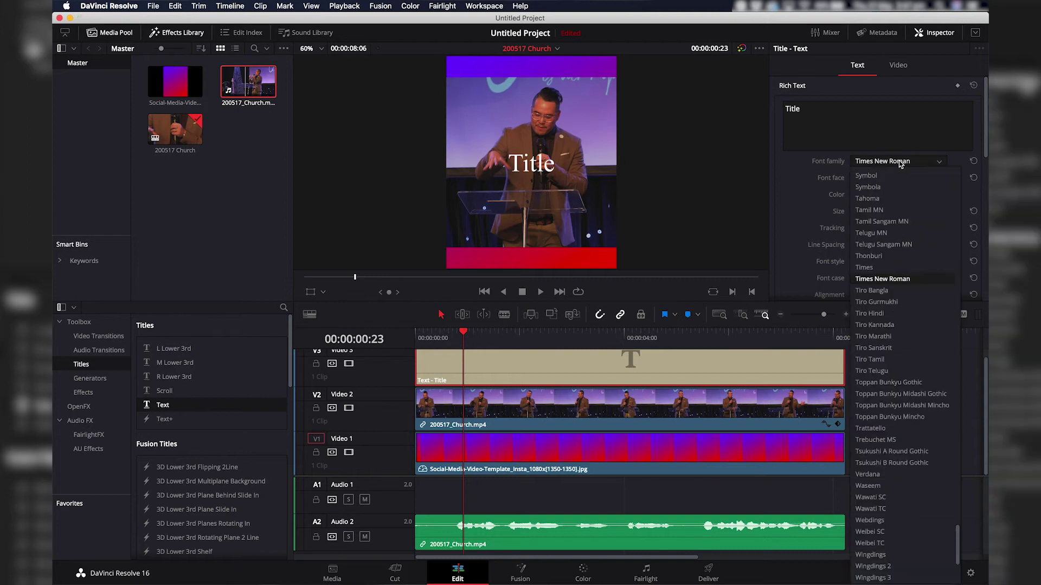
scroll(912, 258, "up", 1)
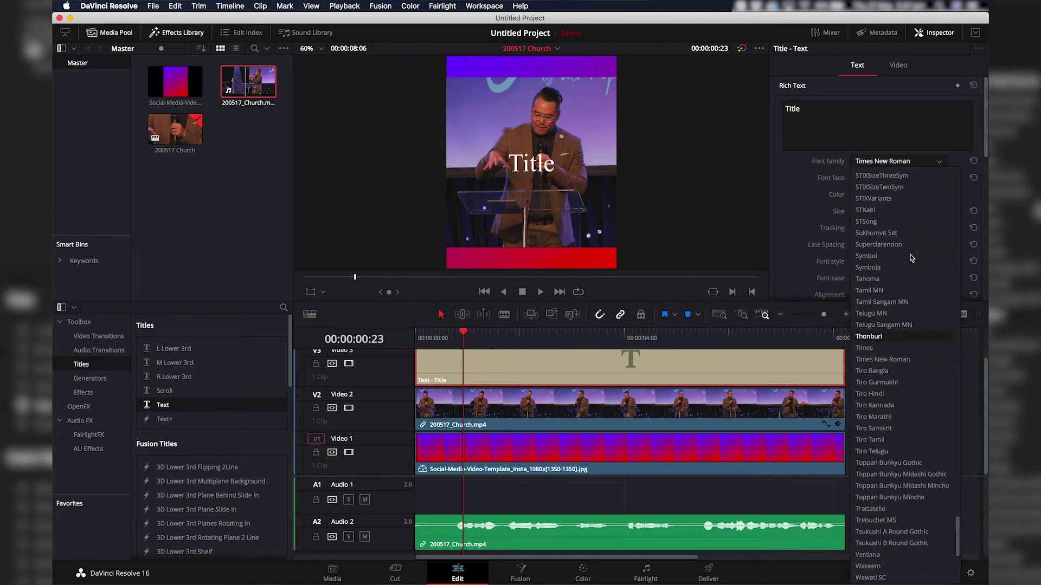
scroll(912, 258, "up", 15)
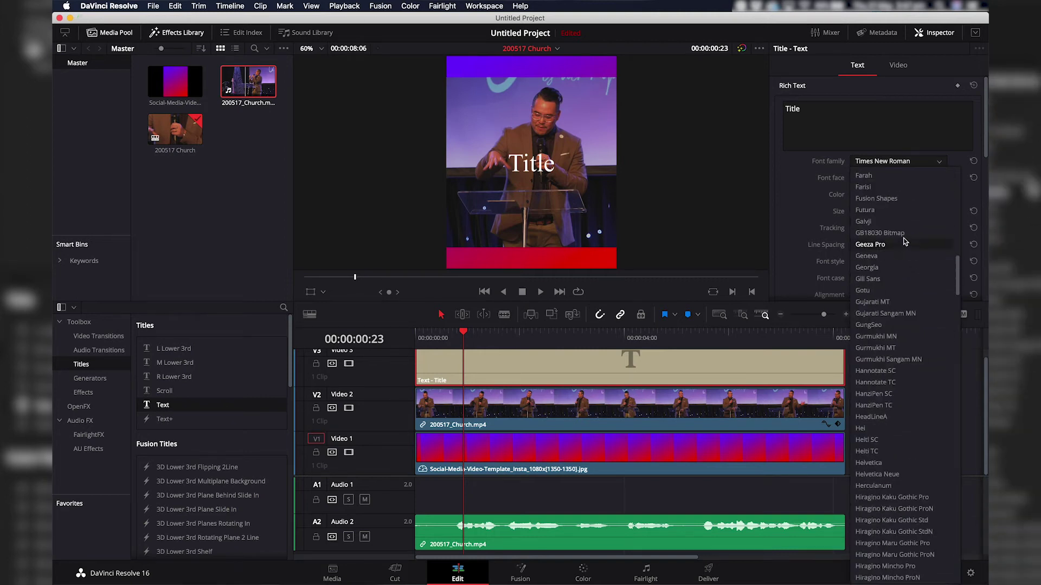
left_click(895, 210)
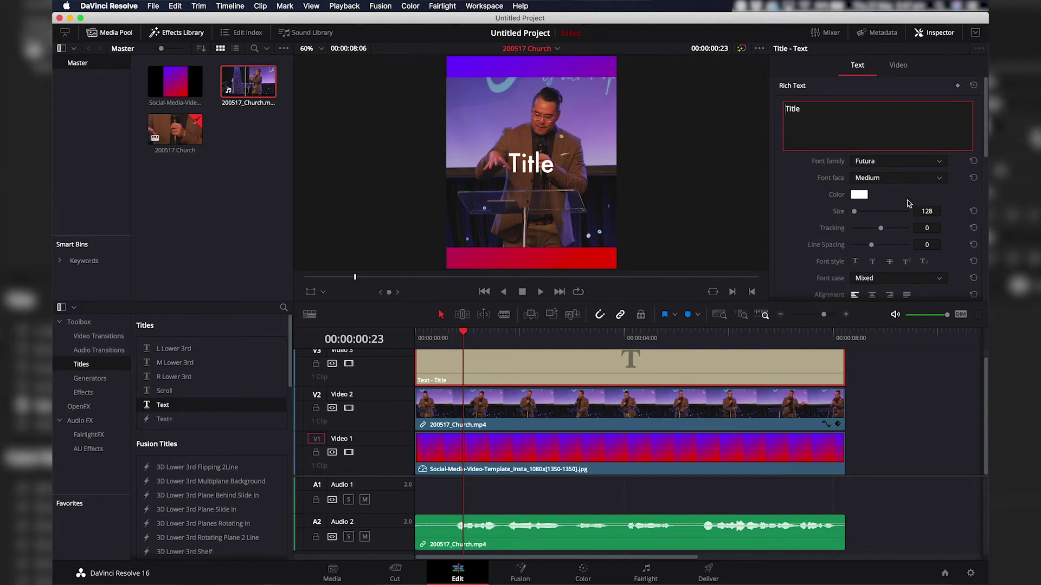
left_click(925, 211)
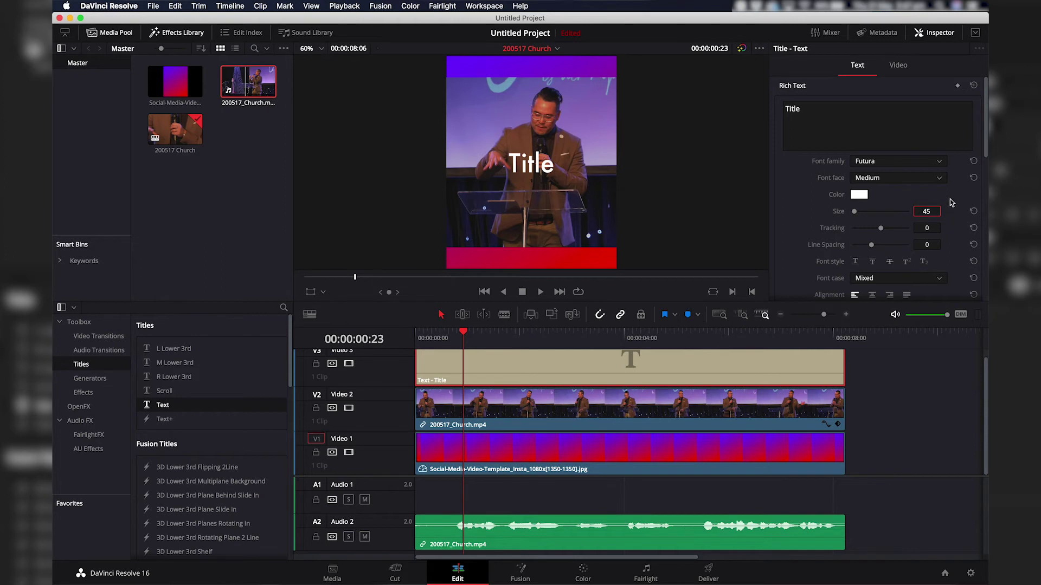
key("Return")
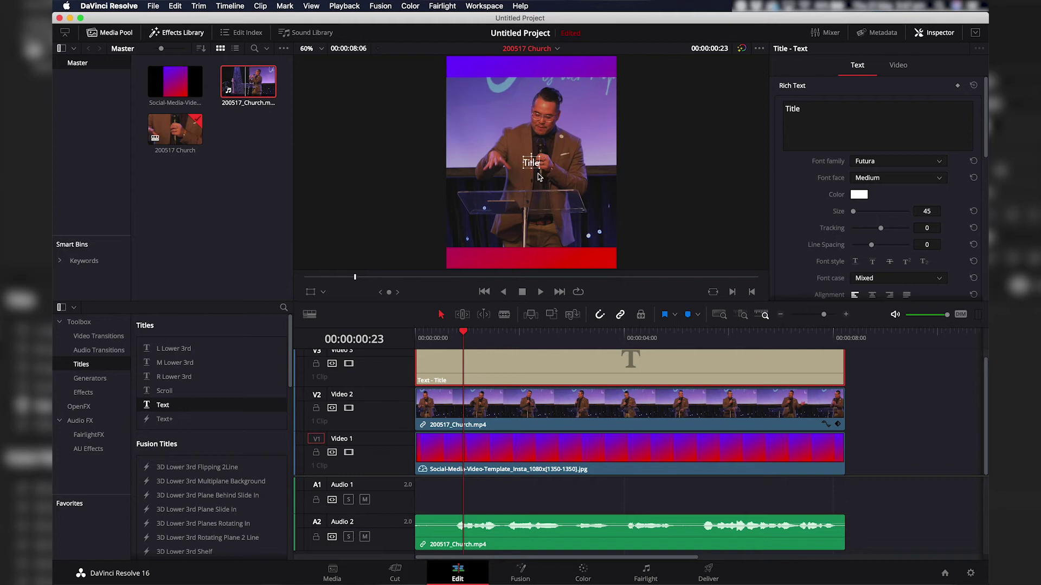
Step: Set the title's text alignment to centered
scroll(806, 207, "down", 3)
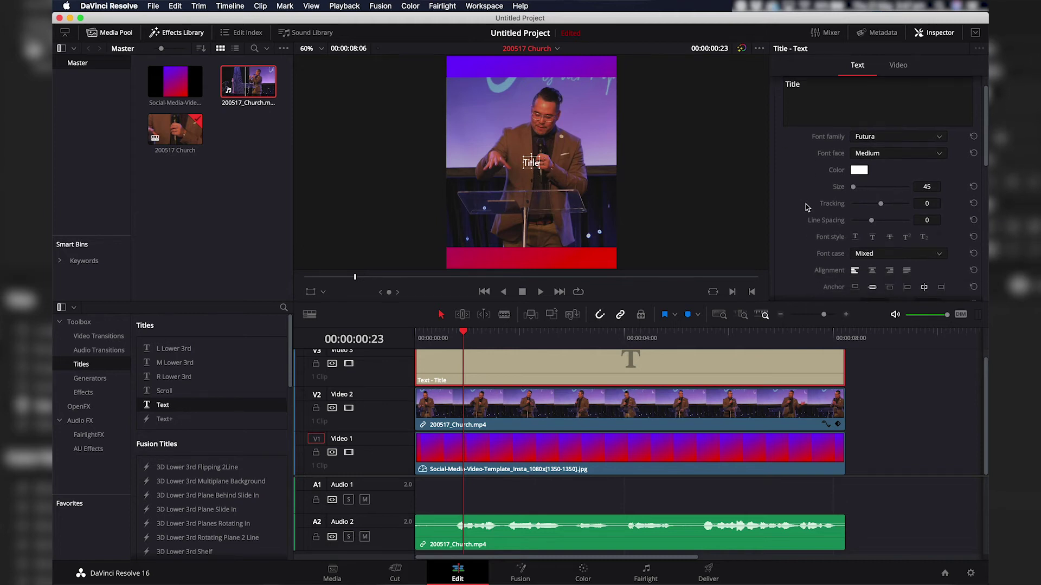
scroll(806, 207, "down", 2)
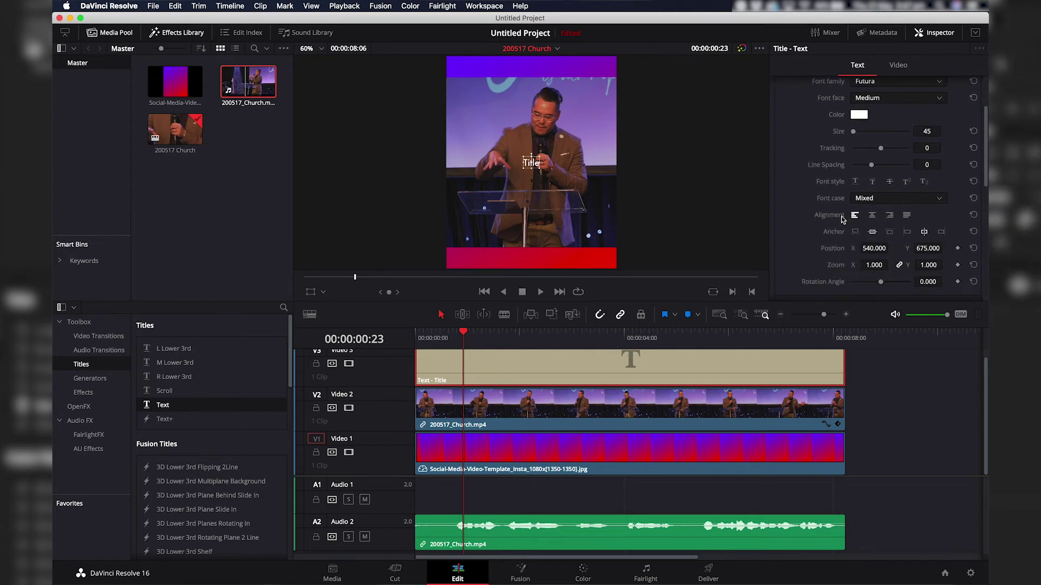
left_click(873, 216)
scroll(812, 227, "down", 2)
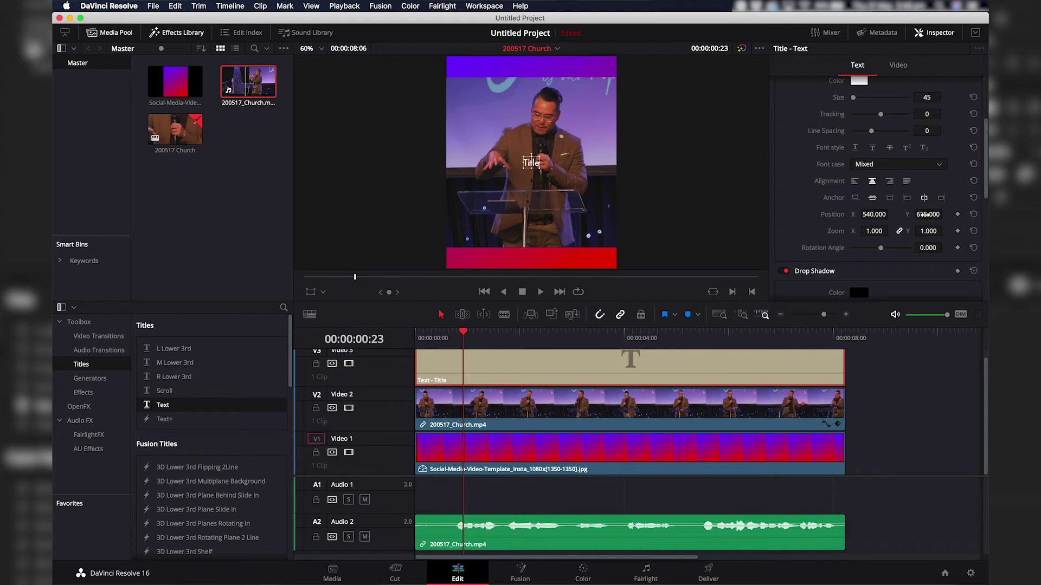
Step: Extend the title text to two lines reading "Title first line" and "this is the second line."
scroll(803, 210, "up", 5)
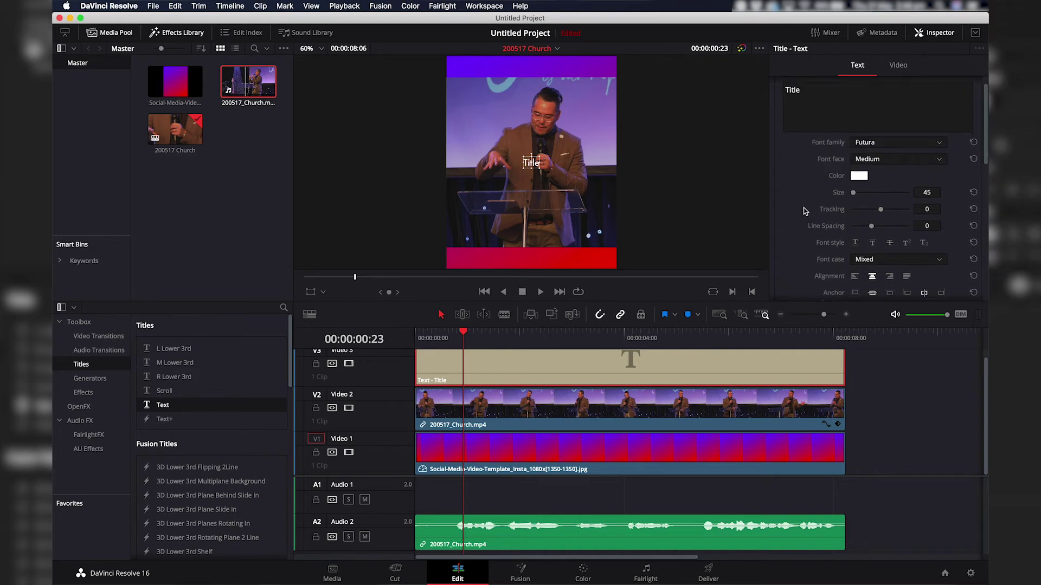
left_click(811, 112)
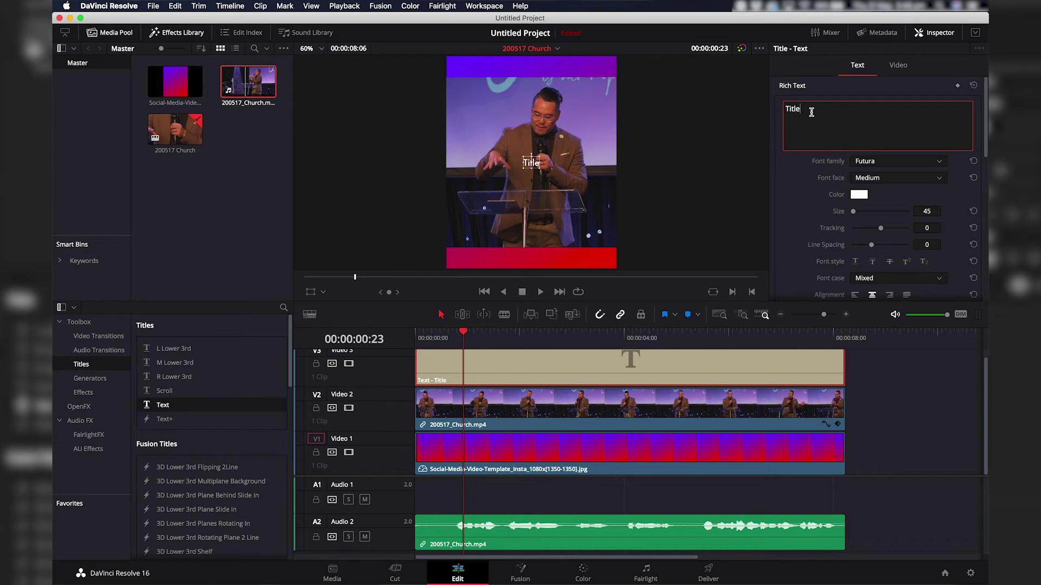
type("first line")
key("Return")
type("this is the second line.")
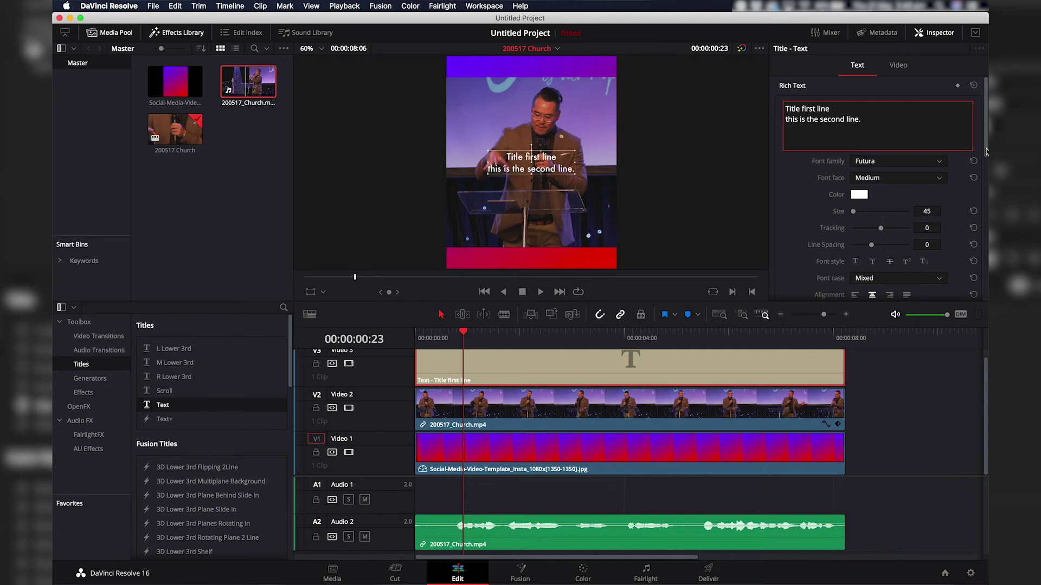
Step: Lower the title over the foot of the church clip by setting its Y position to 221
scroll(930, 178, "down", 5)
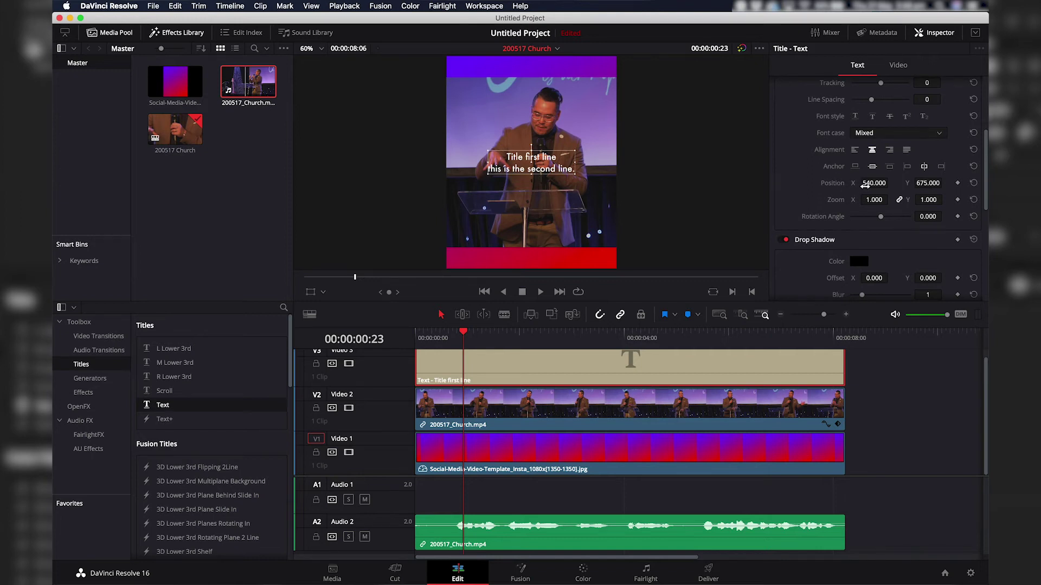
left_click_drag(865, 184, 928, 189)
key("super+z")
left_click_drag(928, 188, 941, 189)
key("super+z")
left_click(926, 184)
key("Return")
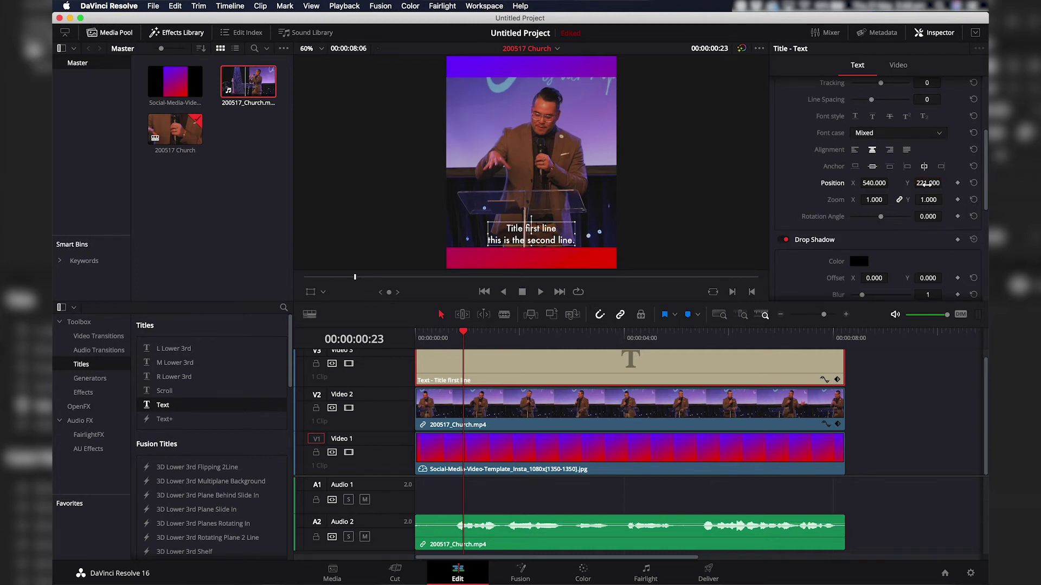
Step: Give the title a background box with a height of 0.120
left_click_drag(987, 195, 986, 293)
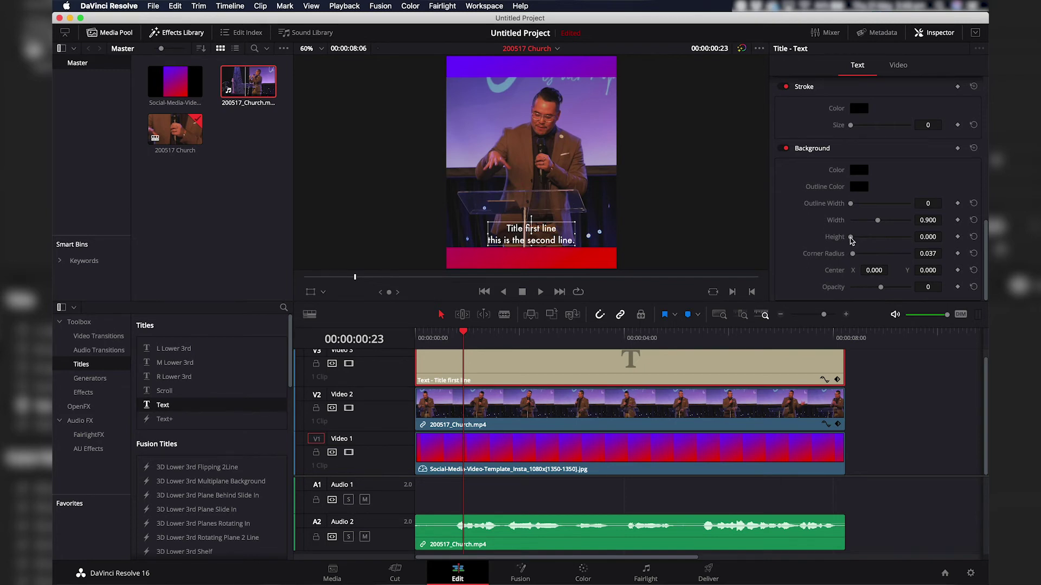
left_click_drag(851, 238, 856, 242)
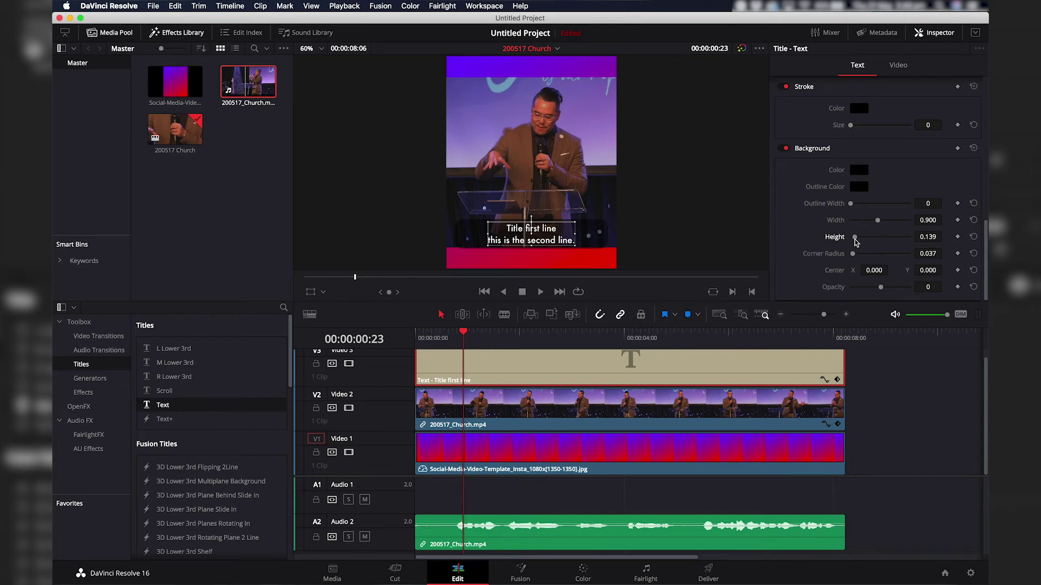
left_click_drag(927, 237, 929, 237)
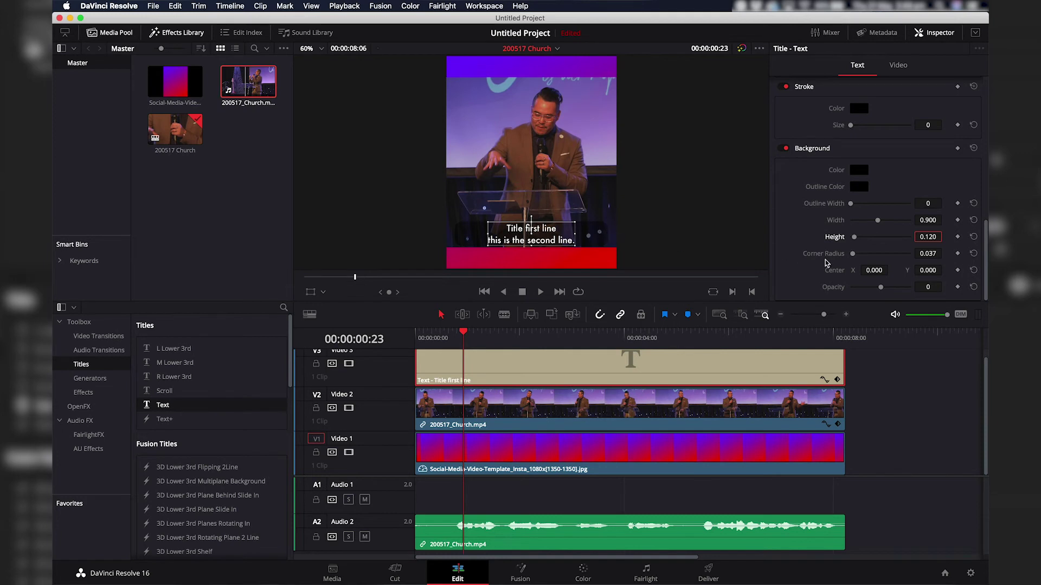
Step: Set the title background's corner radius to 0 and its width to 0.980
left_click(932, 254)
type("0")
key("Return")
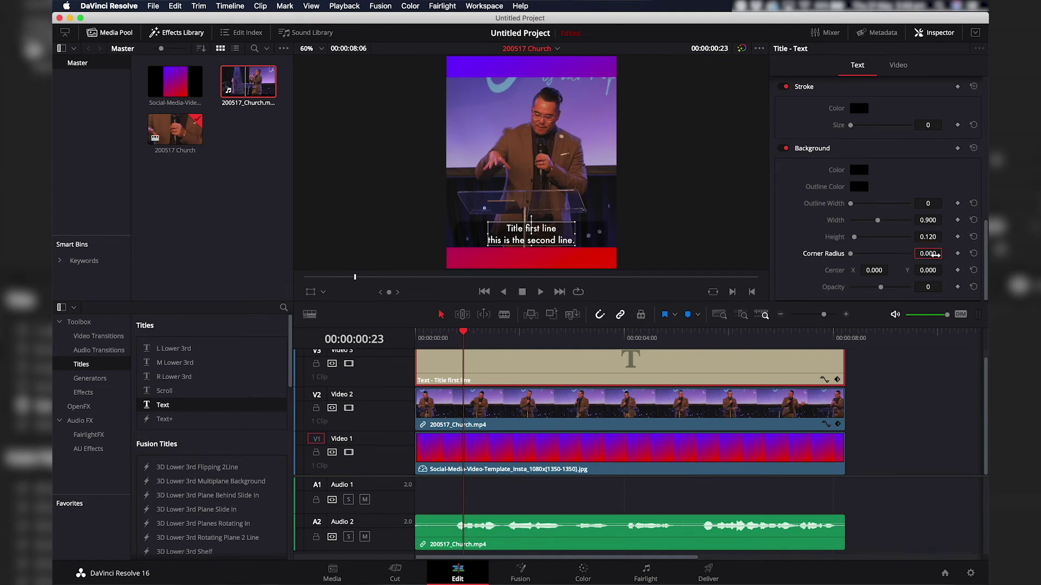
left_click(928, 221)
key("BackSpace")
key("Return")
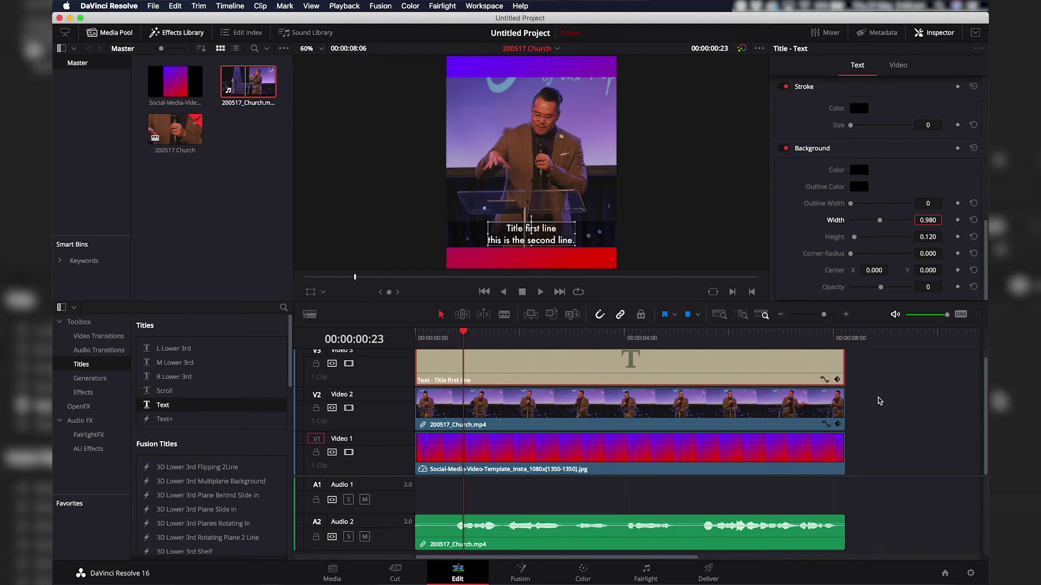
Step: Replace the title text with the two lines "This is the first subtitle" and "with two lines of text."
left_click(447, 340)
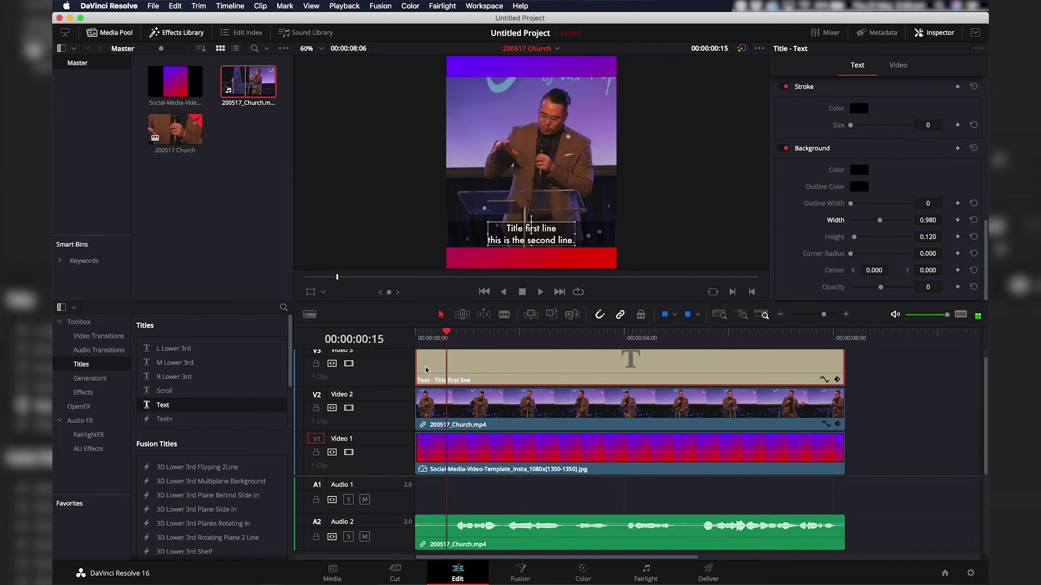
scroll(433, 383, "up", 1)
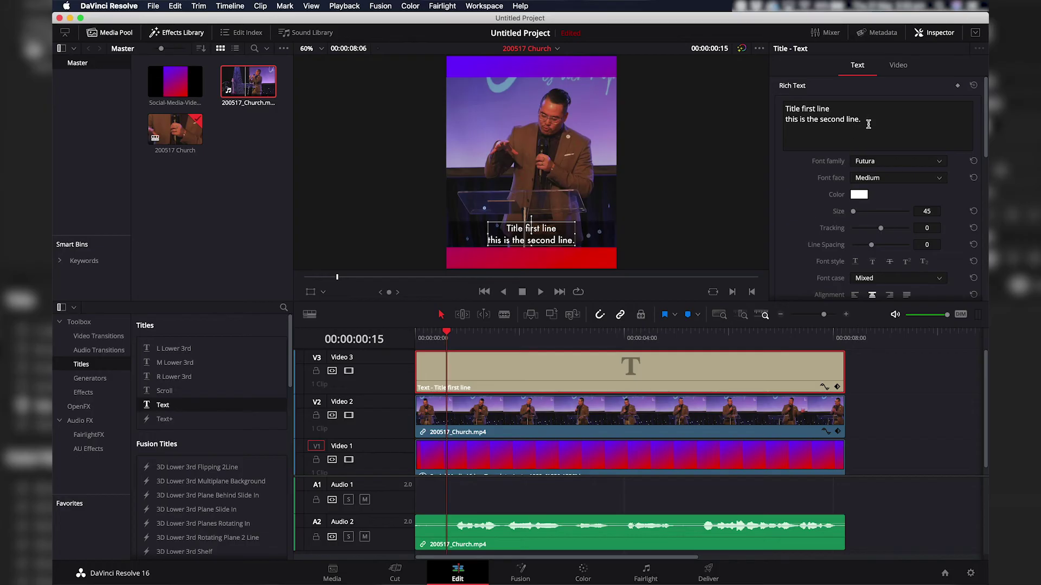
left_click(873, 119)
left_click_drag(875, 118, 783, 109)
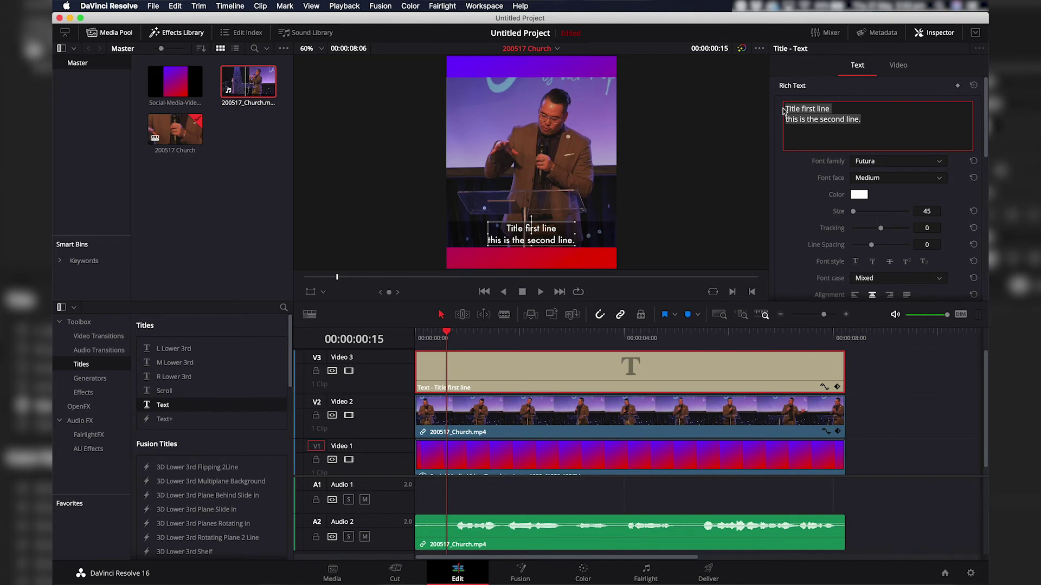
type("This is the first")
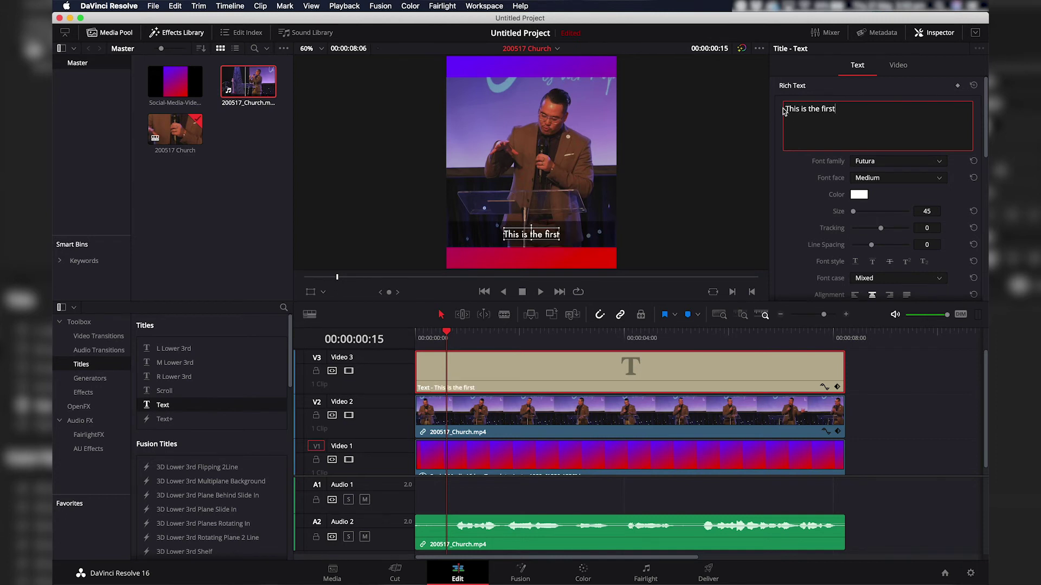
type(" subtitle")
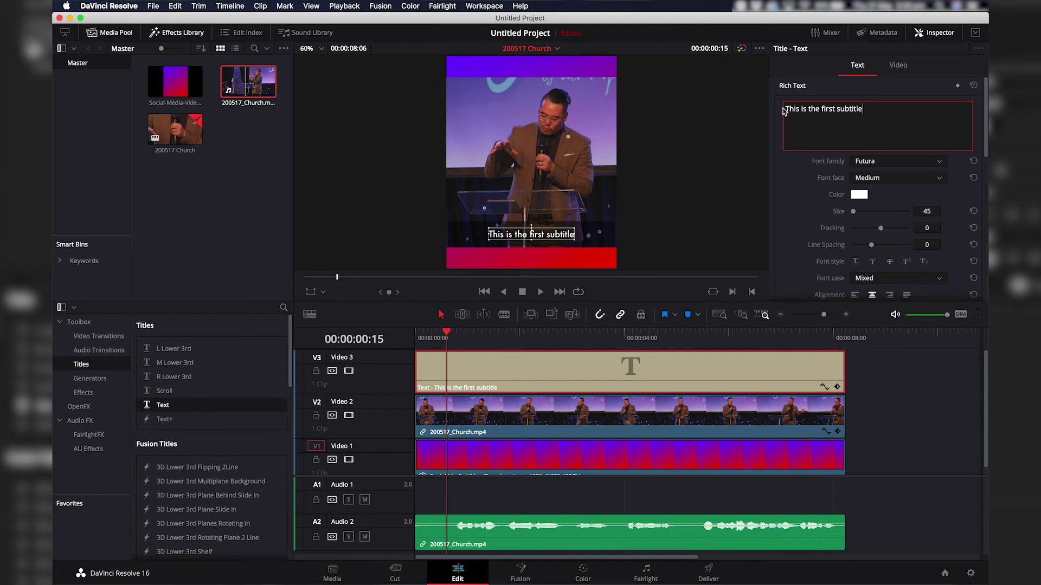
key("Return")
type("with t")
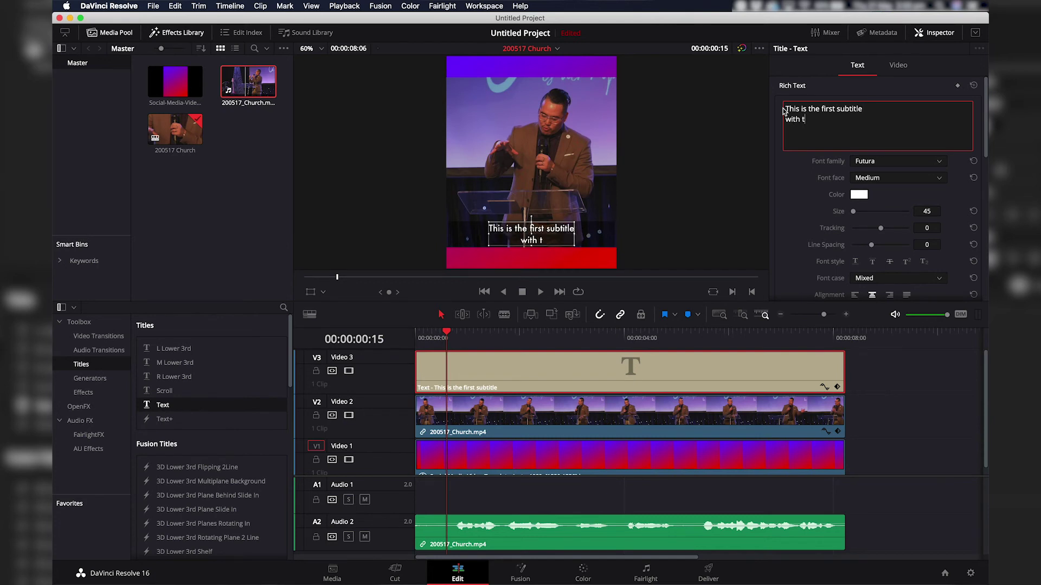
type("wo lines of text")
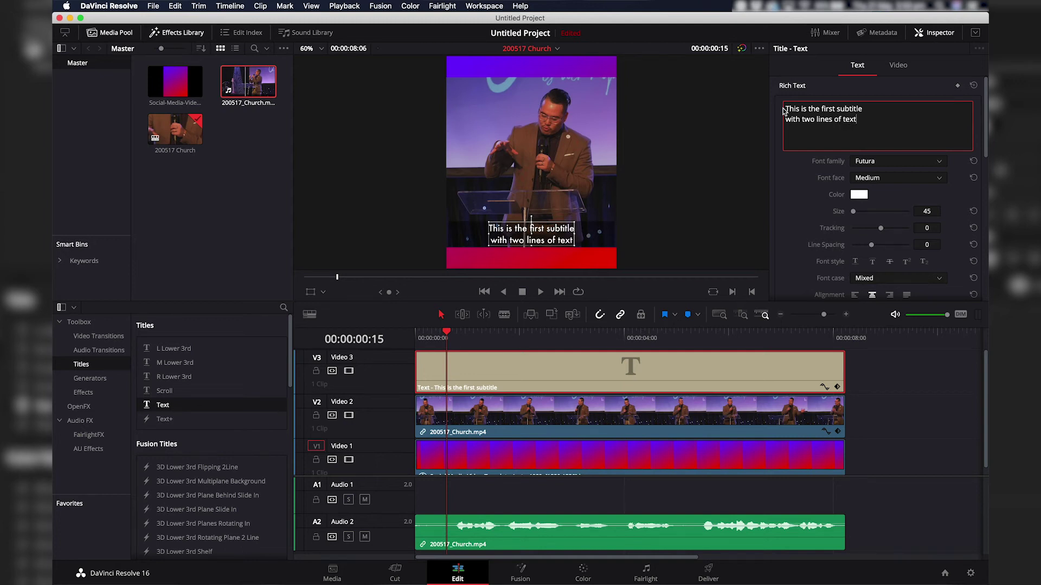
type(".")
left_click(451, 370)
Step: Play from the start to time the subtitle, shorten it to end at 00:00:05:05, and place the playhead at 00:00:04:15
left_click_drag(446, 333, 404, 349)
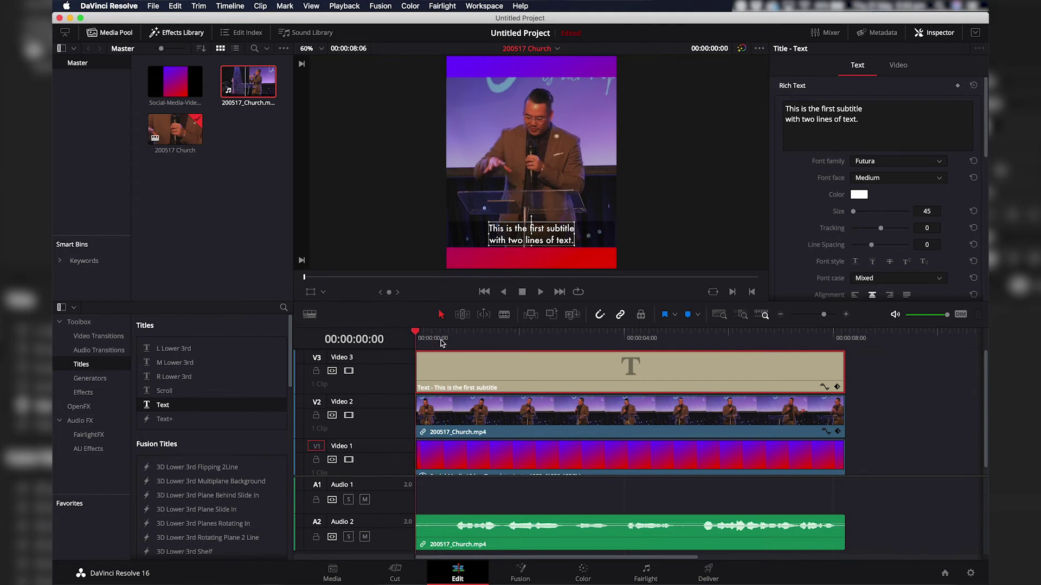
key("space")
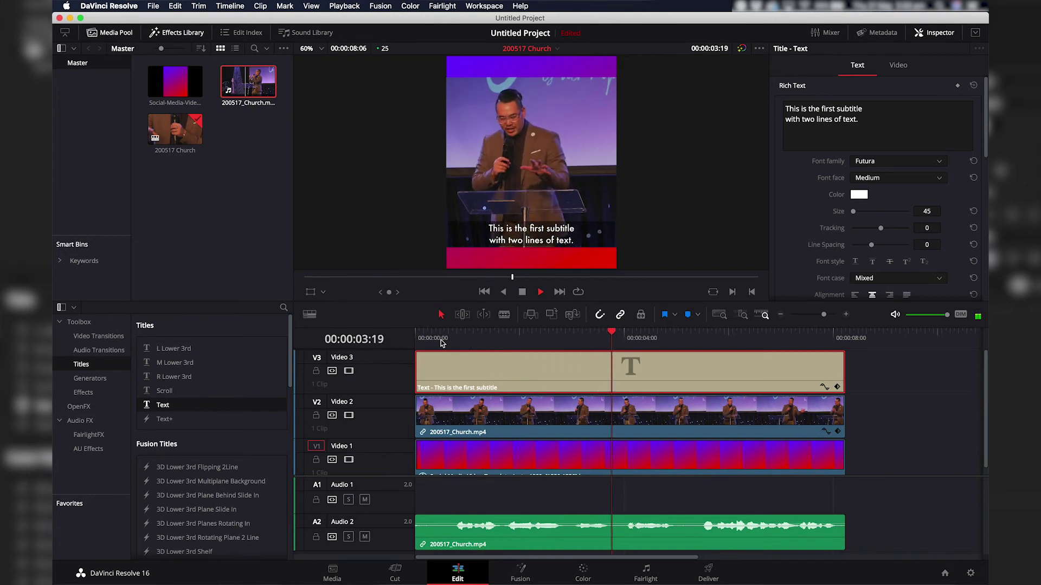
key("space")
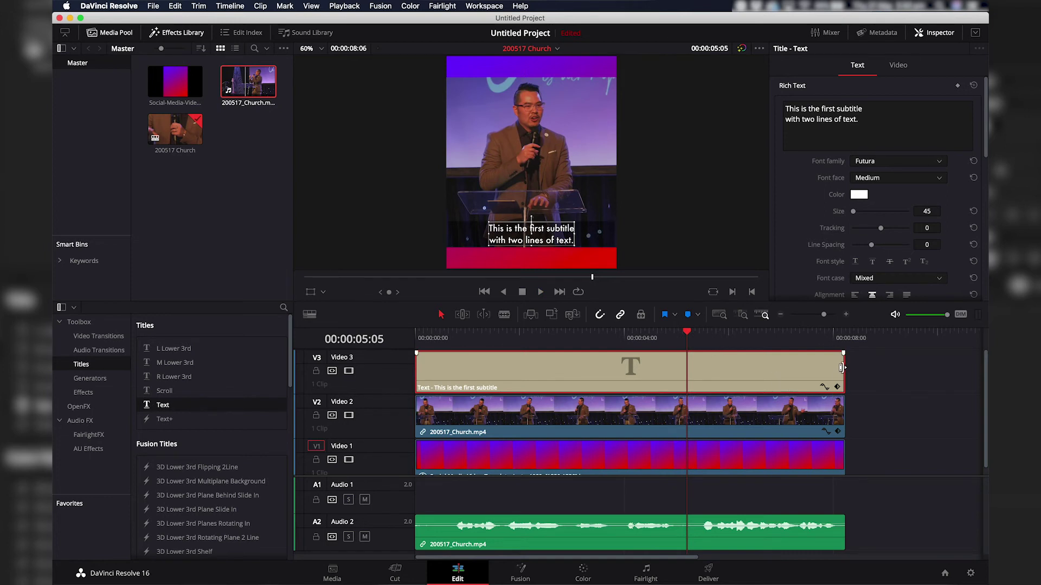
left_click_drag(842, 367, 656, 347)
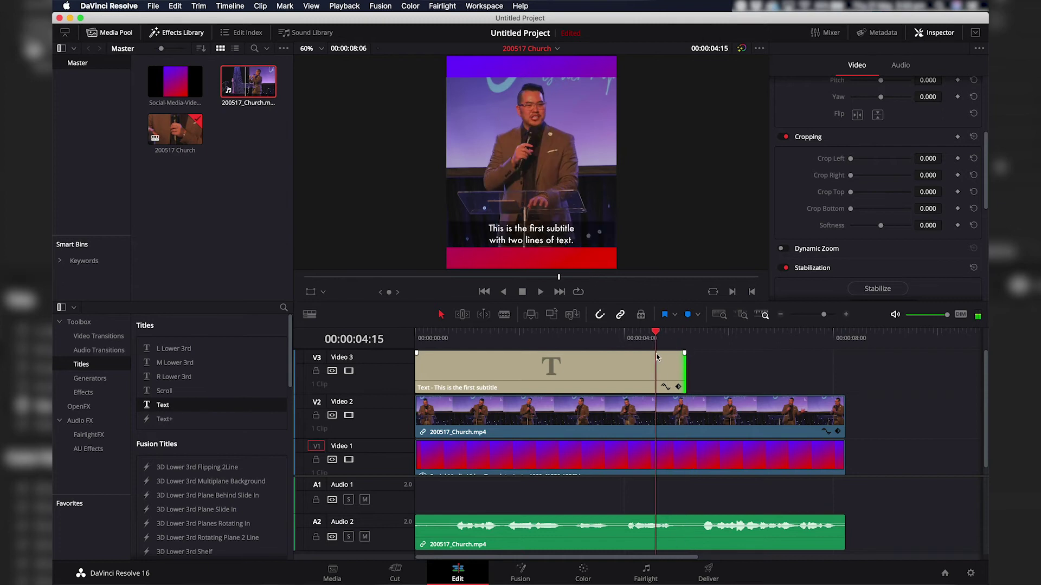
Step: Duplicate the first subtitle on Video 3 starting at 00:00:04:15 and trim the copy to the church clip's end
left_click(564, 360)
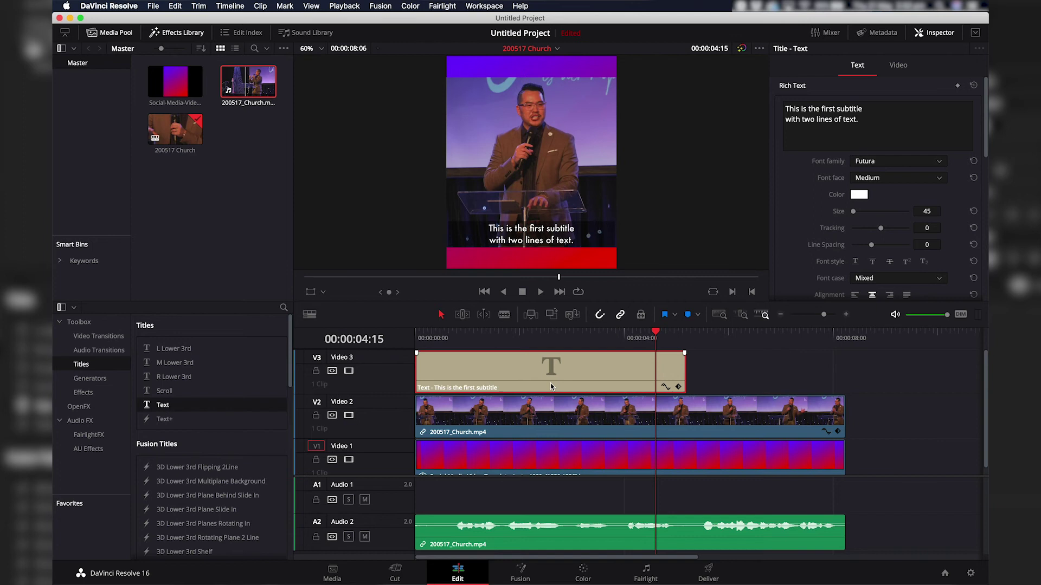
left_click_drag(551, 386, 796, 382)
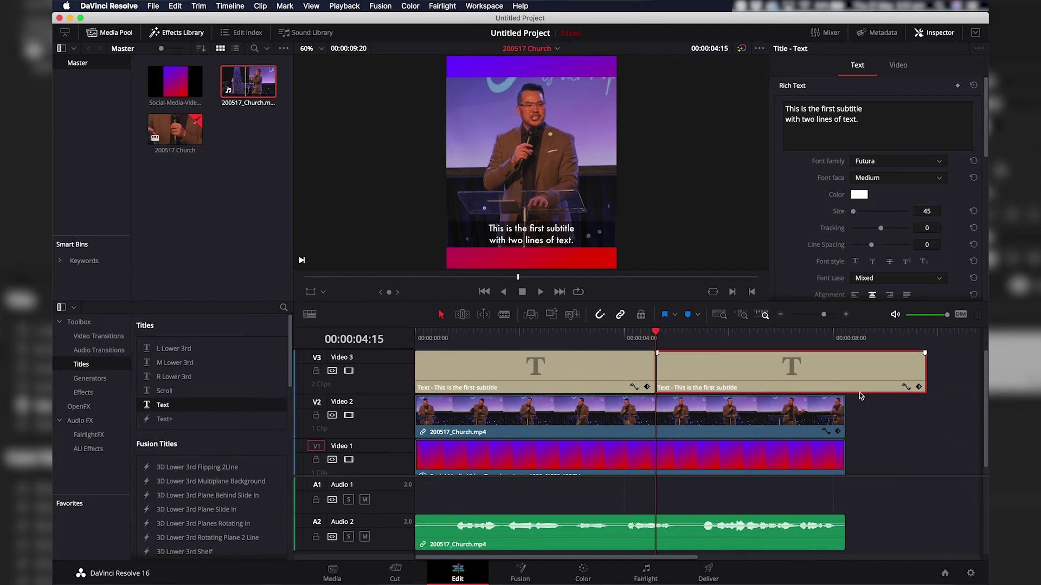
left_click_drag(925, 370, 847, 374)
Step: Replace the second subtitle's text with the two lines "The second subtitle" and "text with two lines."
left_click(710, 370)
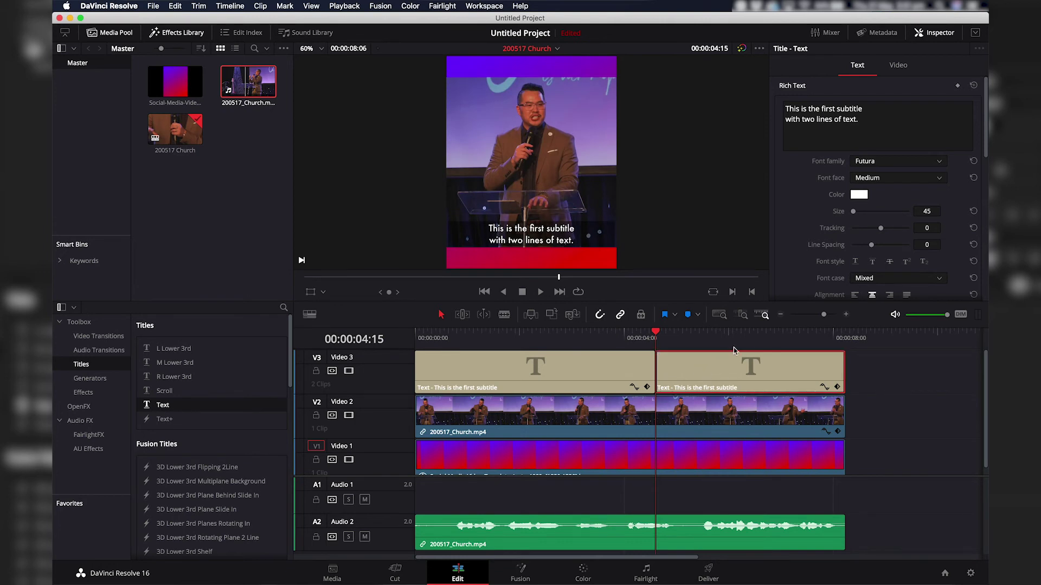
left_click_drag(881, 119, 774, 109)
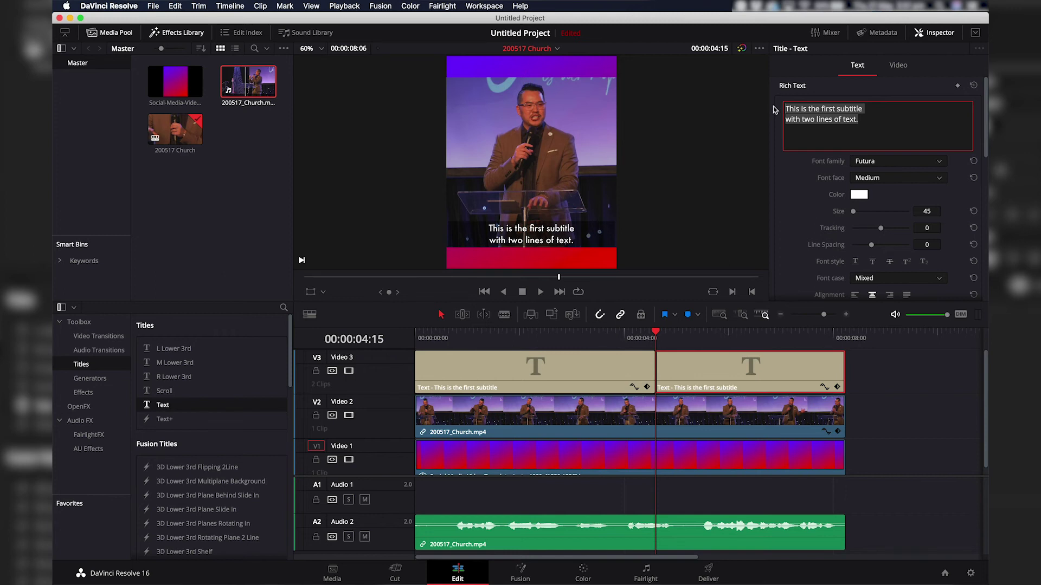
type("The second ")
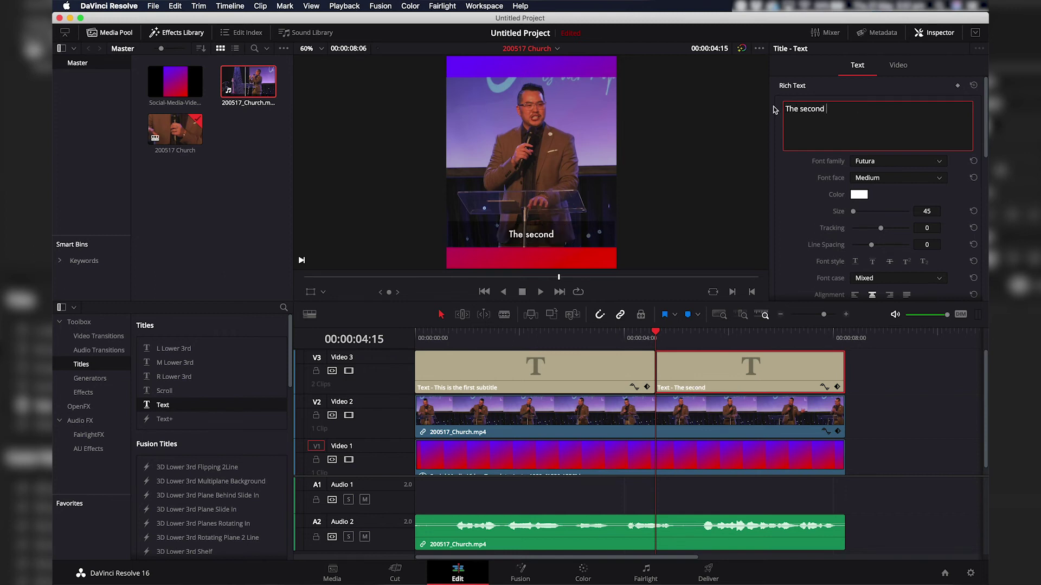
type("subtitle")
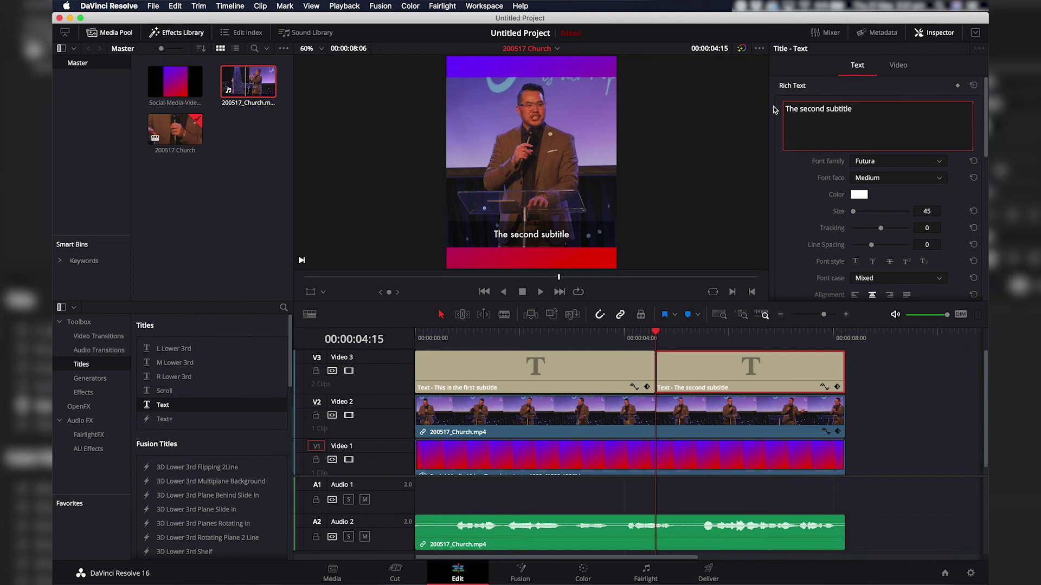
key("Return")
type("text with two lines.")
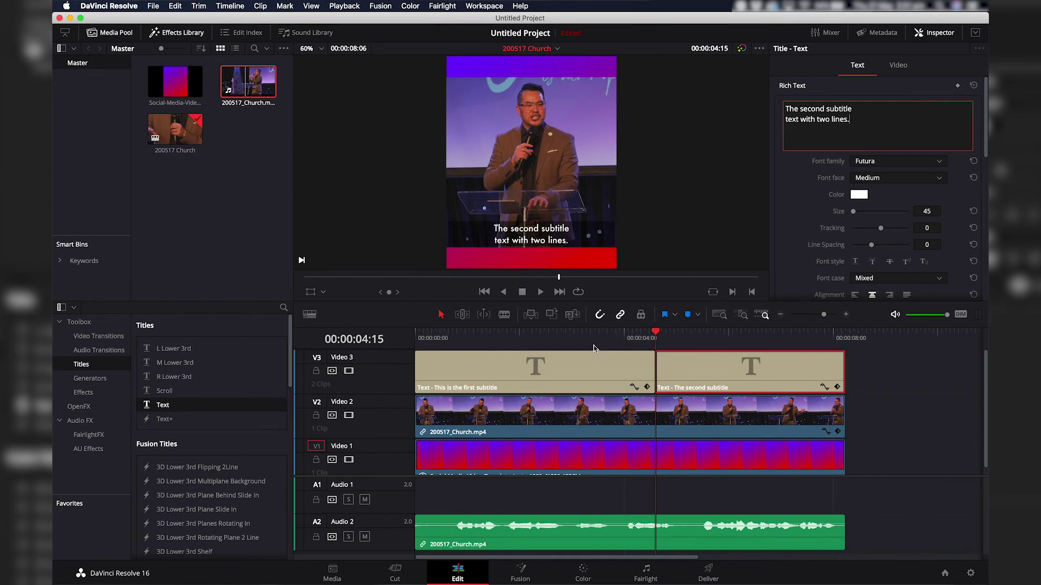
Step: Play the timeline from 00:00:03:04 across the change between the two subtitles and select the church clip
left_click_drag(596, 339, 579, 338)
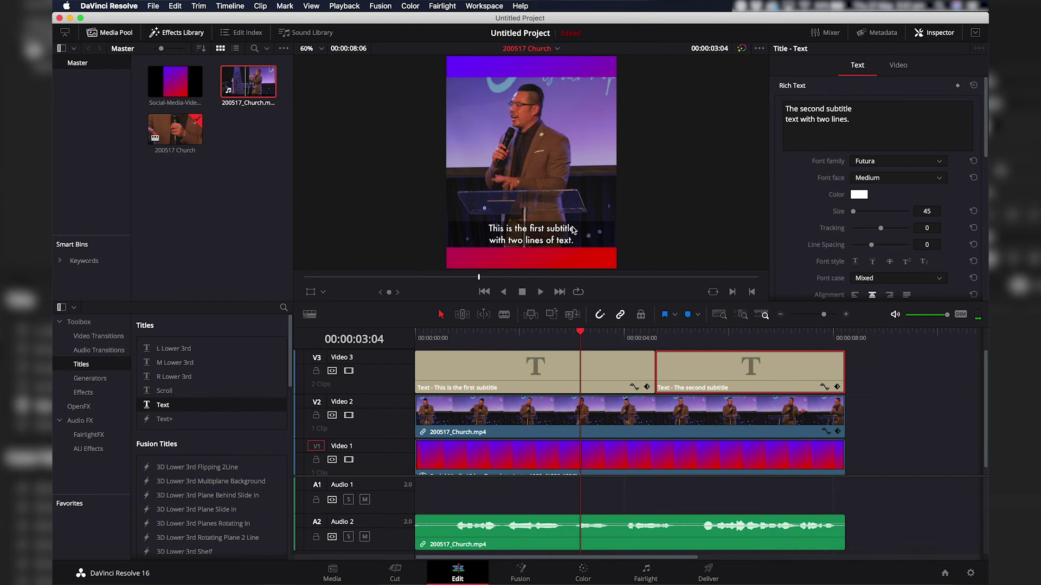
key("space")
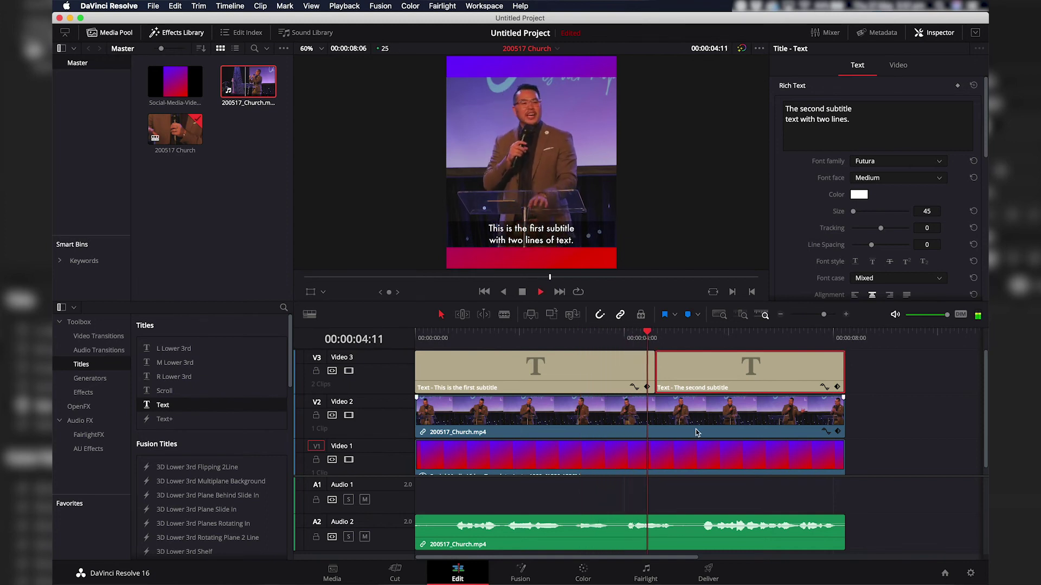
key("space")
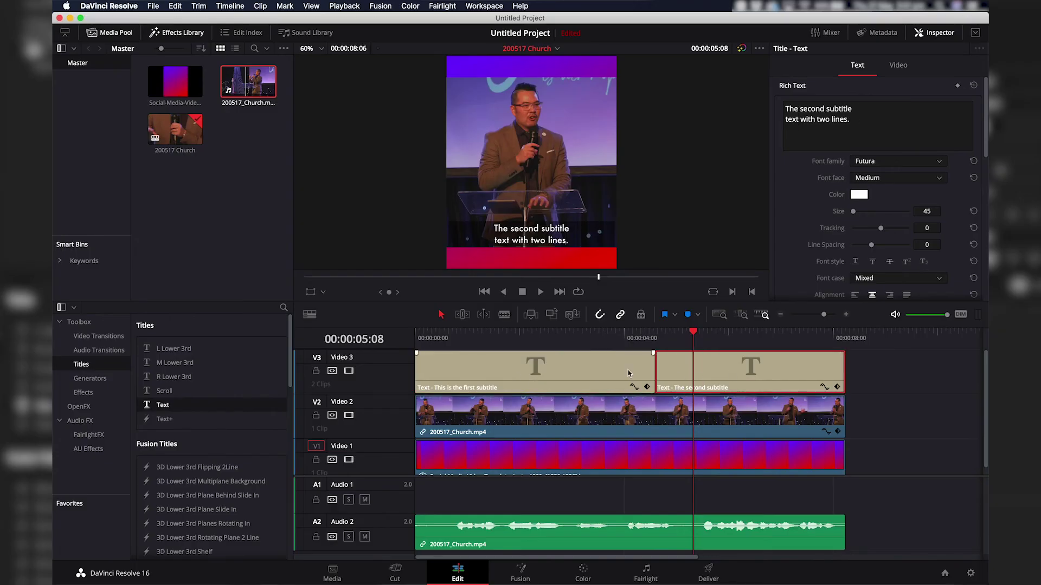
left_click(600, 424)
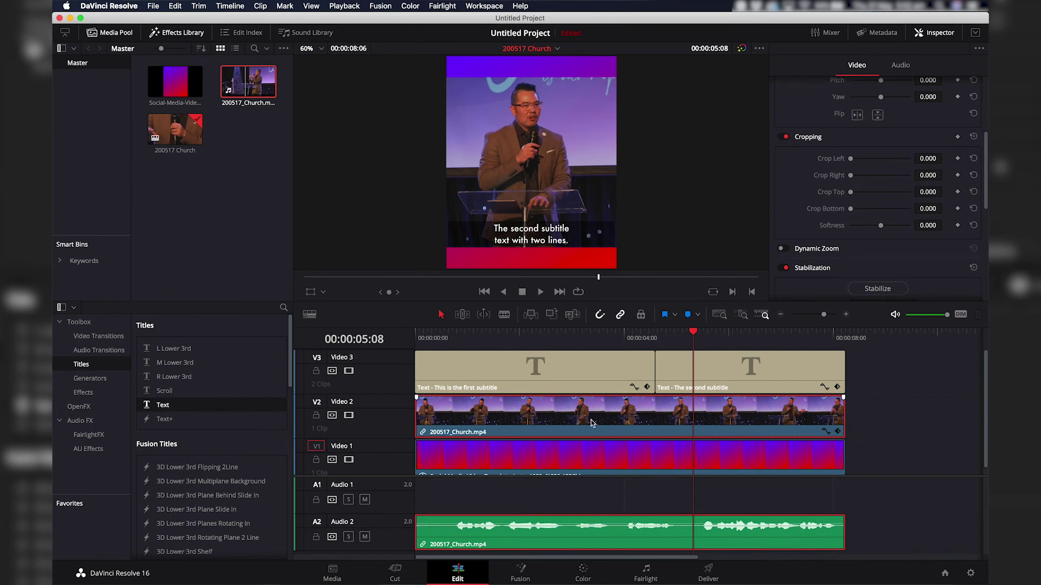
Step: Go to the Deliver page and keep QuickTime as the render format with the H.264 codec
scroll(643, 429, "down", 1)
left_click(588, 453)
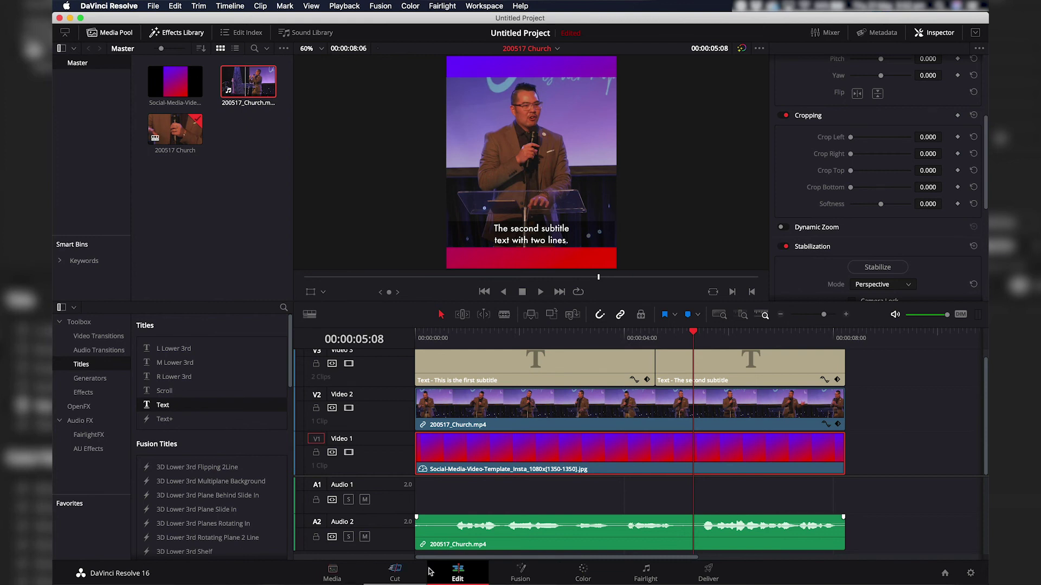
left_click(708, 573)
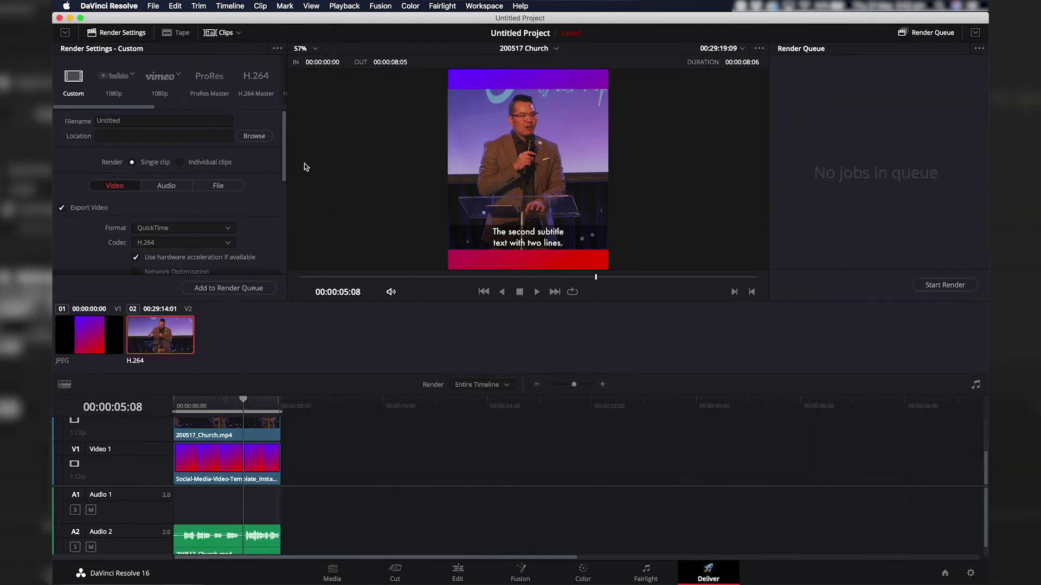
left_click_drag(284, 150, 281, 179)
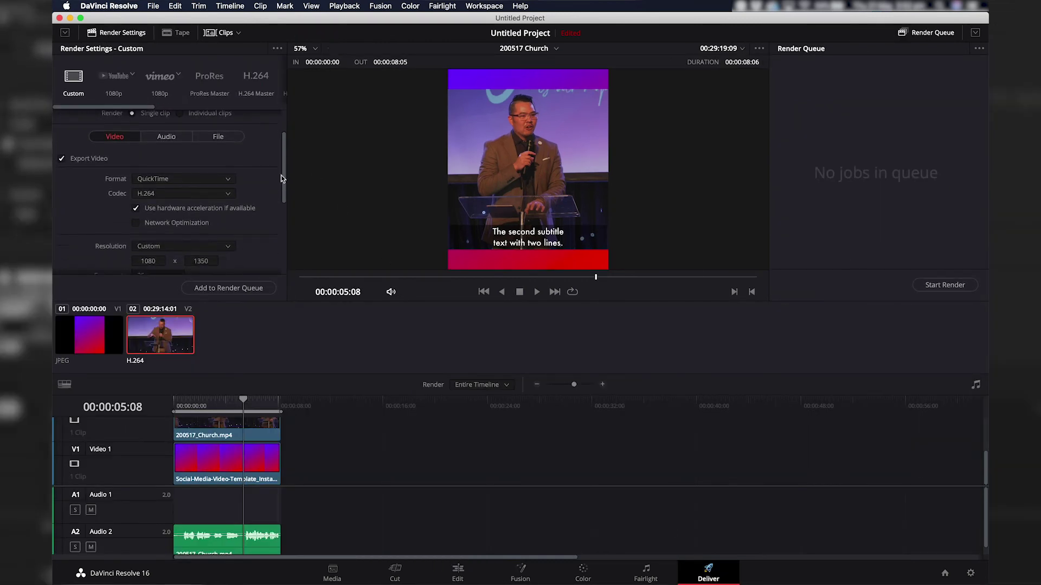
scroll(280, 178, "down", 1)
left_click(215, 170)
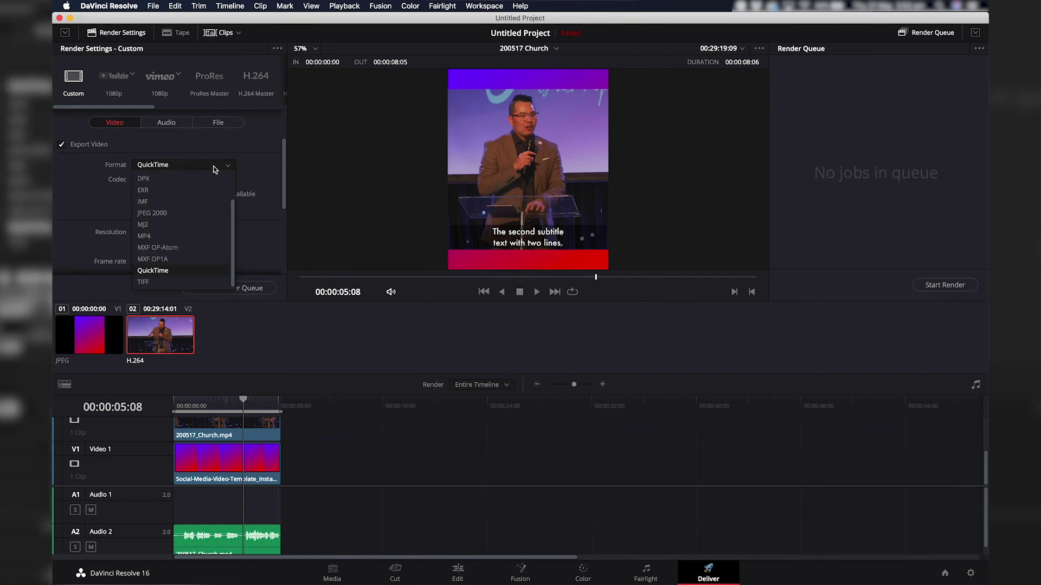
left_click(215, 171)
left_click(201, 184)
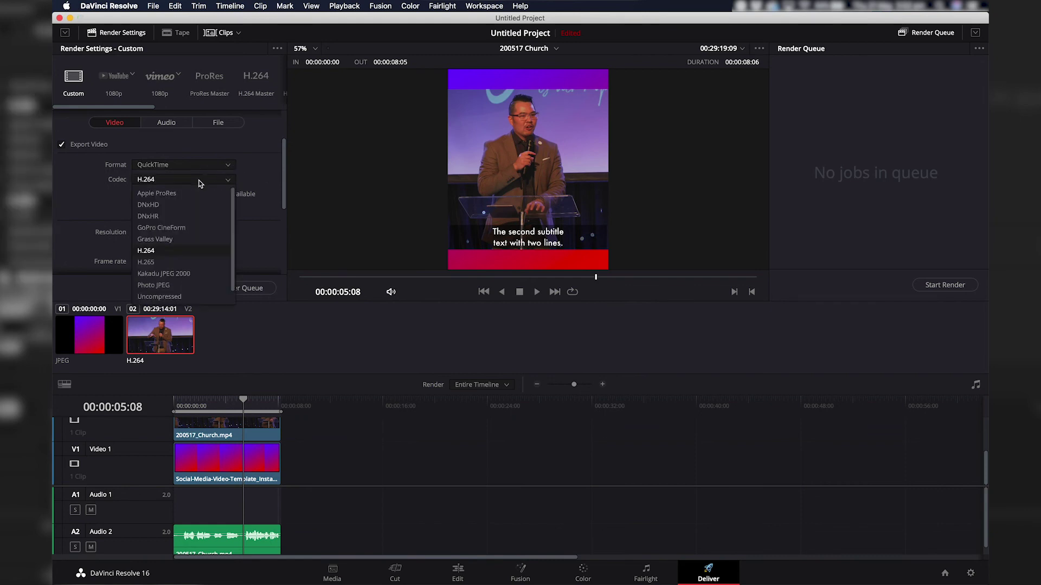
left_click(191, 213)
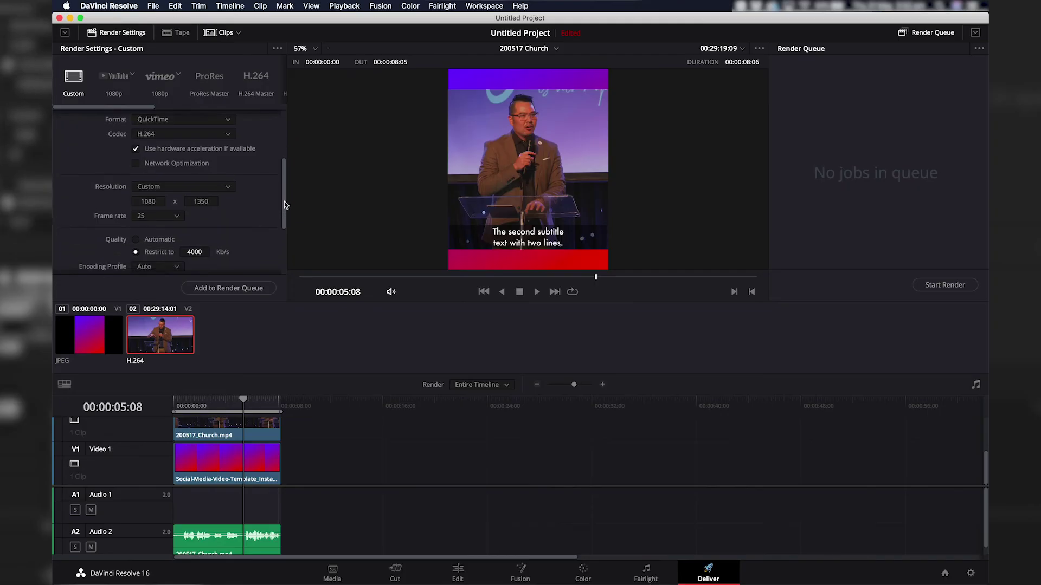
Step: Check the 1080 x 1350 export resolution and keep the video quality restricted to 4000 Kb/s
left_click_drag(284, 201, 284, 209)
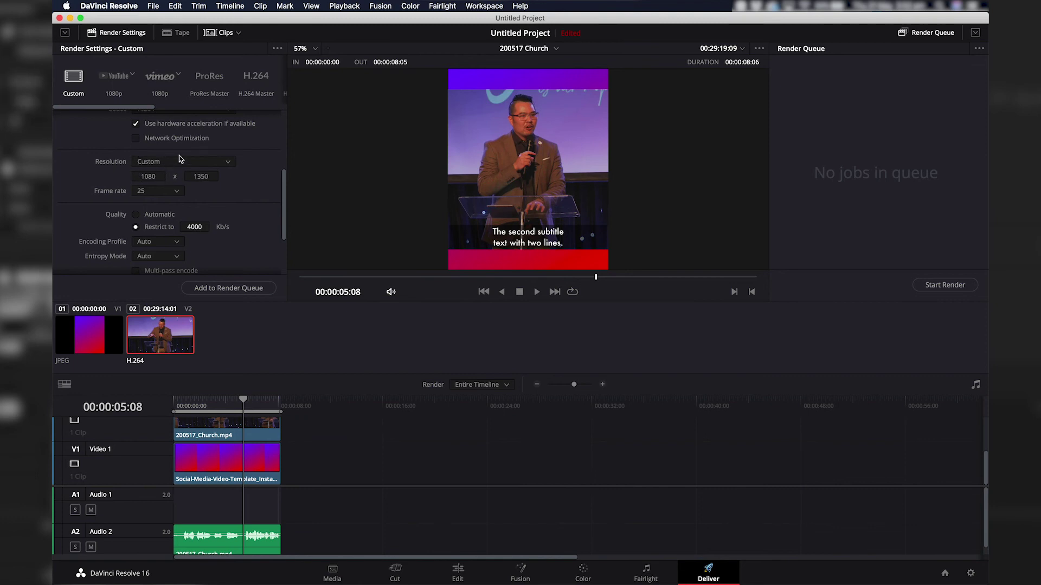
left_click(158, 176)
left_click(213, 176)
left_click_drag(284, 198, 285, 211)
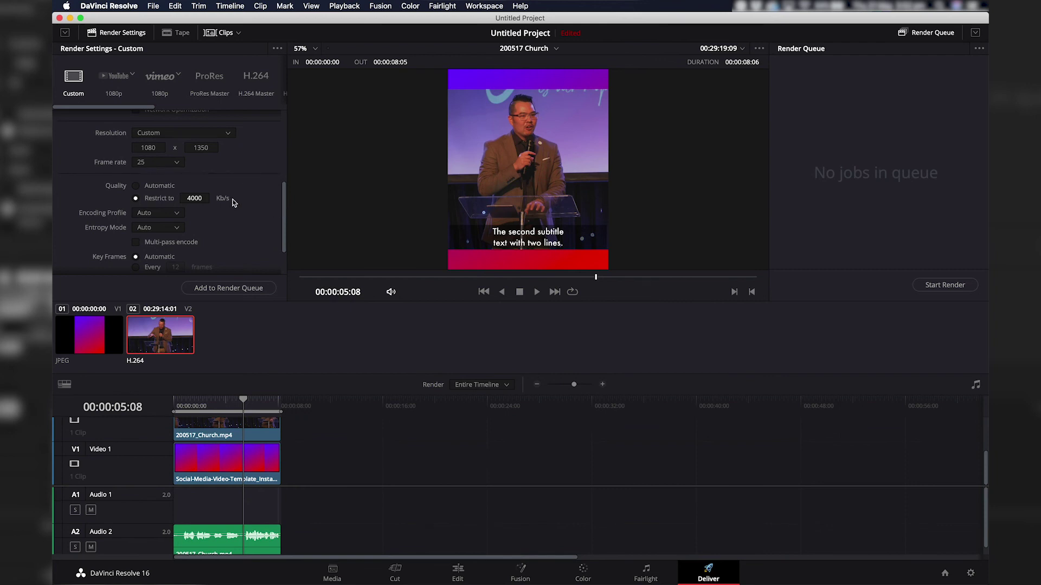
left_click(171, 186)
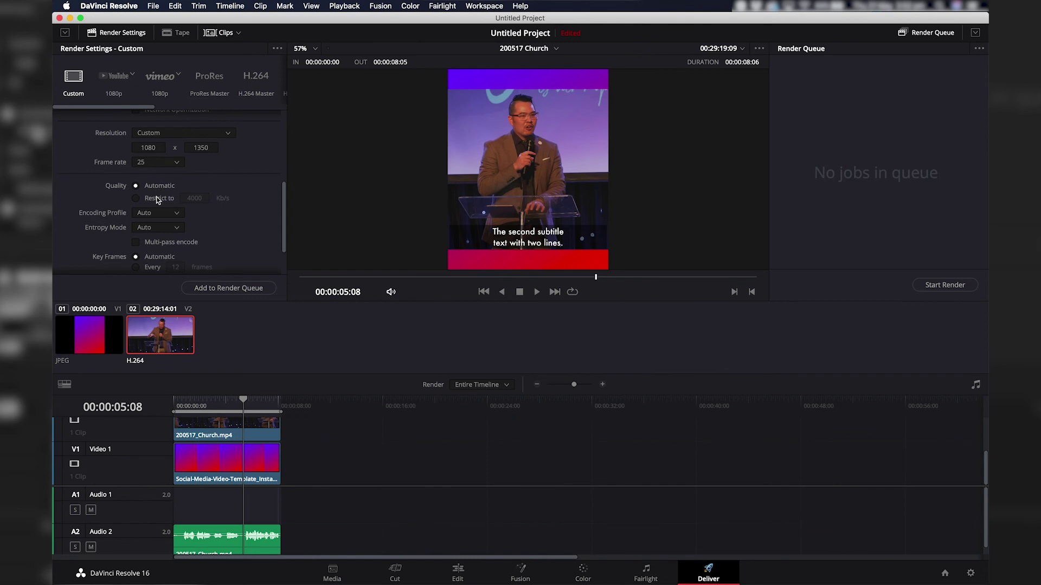
left_click(159, 198)
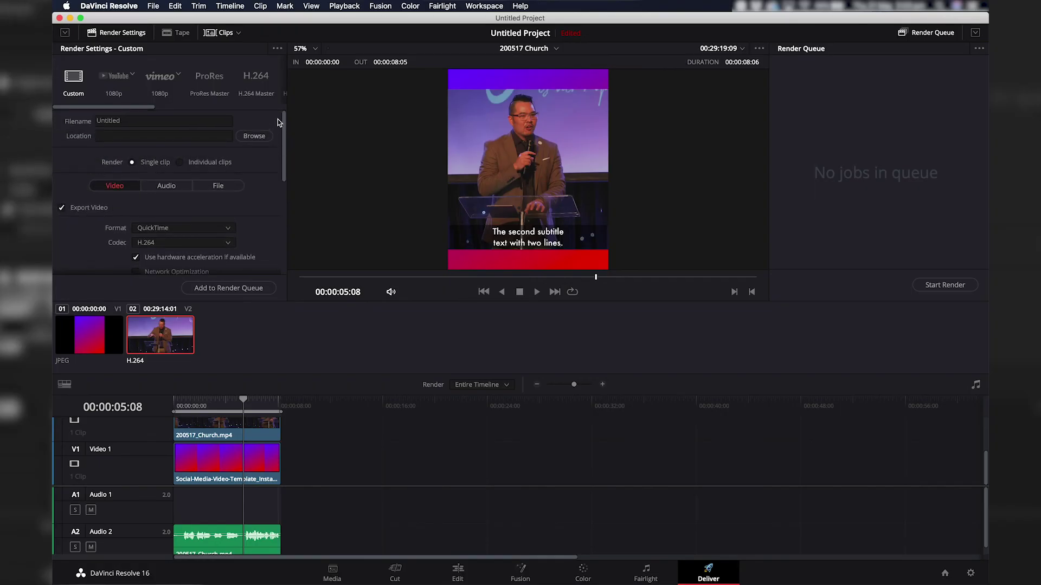
Step: Name the render file "200517 Church-Change"
left_click(162, 121)
key("super+a")
type("2")
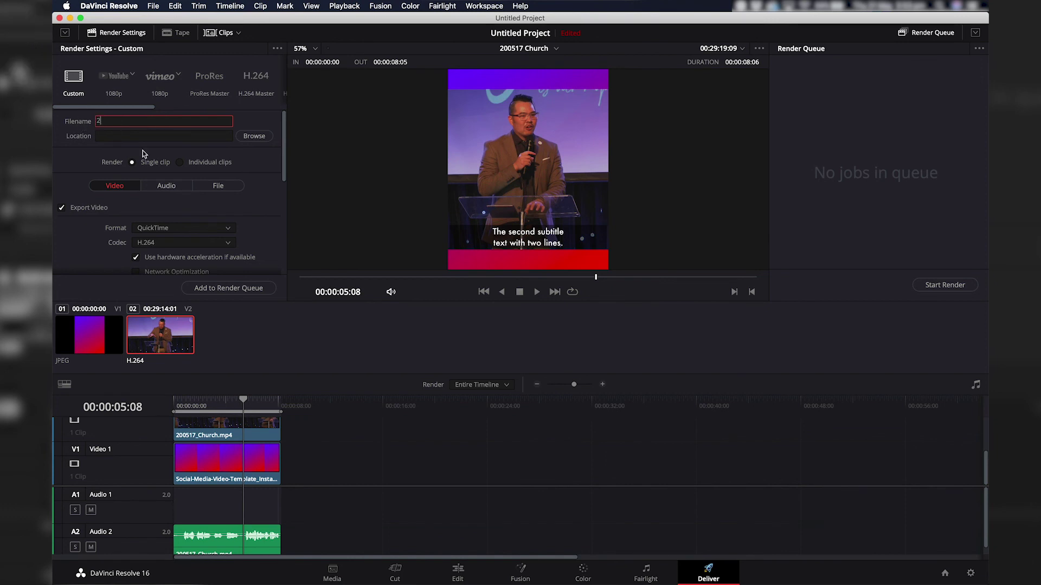
type("00517 Church- Change")
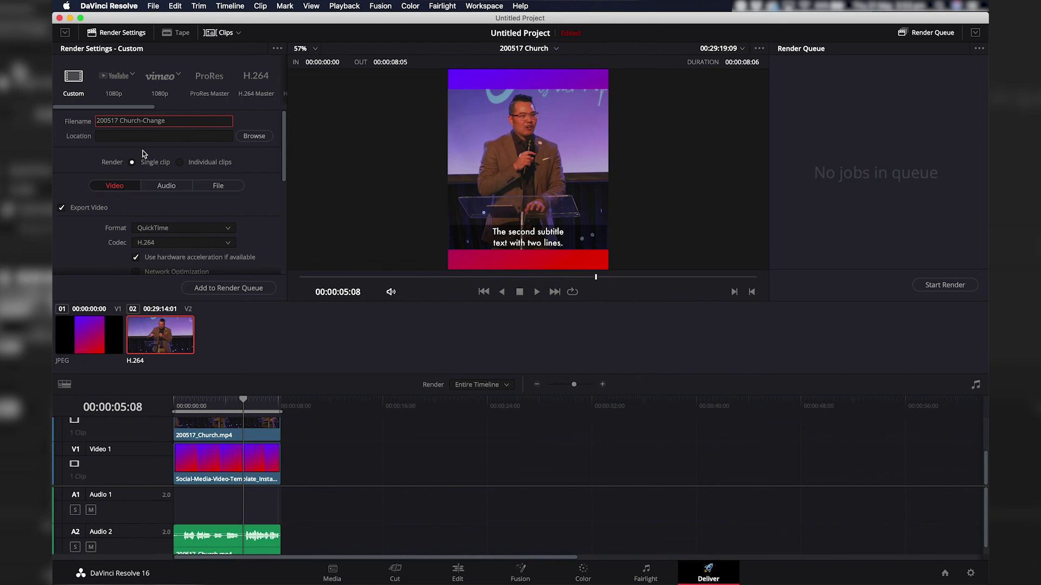
Step: Set the render location to a new folder named RENDERS inside Desktop > HMC Comms > Social Media Video Post
left_click(247, 139)
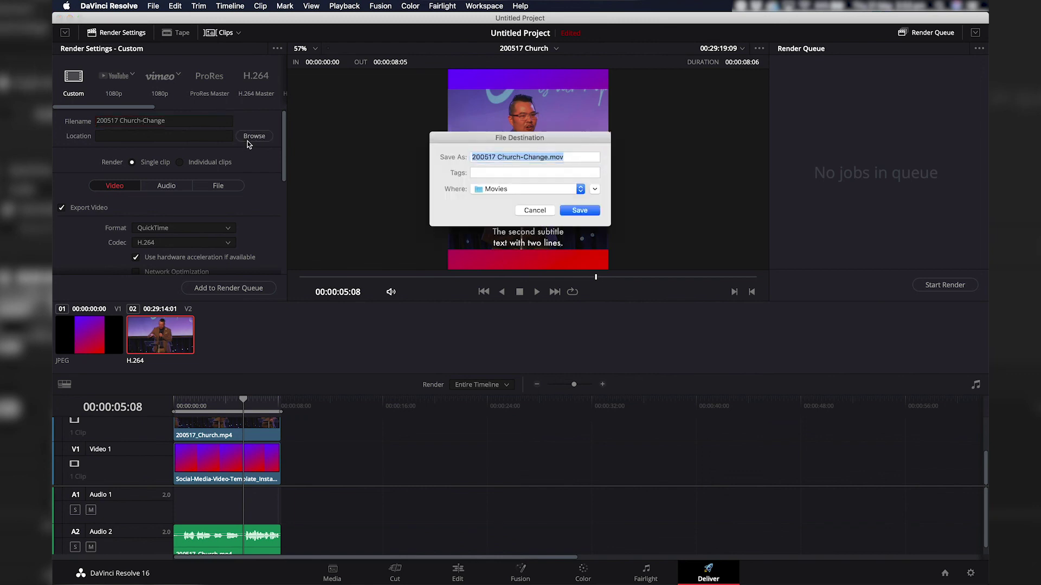
left_click(596, 189)
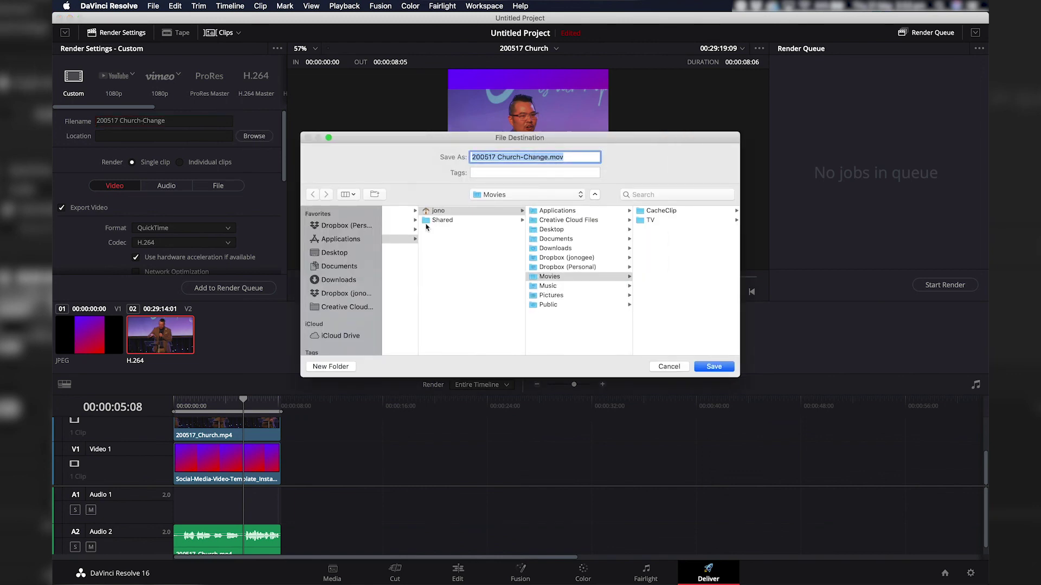
left_click(349, 254)
left_click(453, 212)
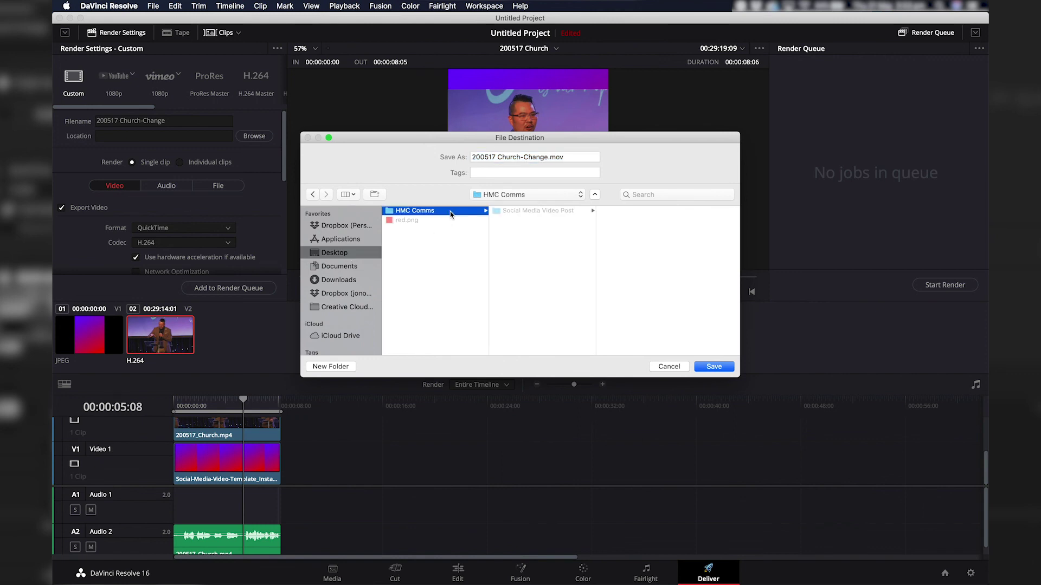
left_click(539, 212)
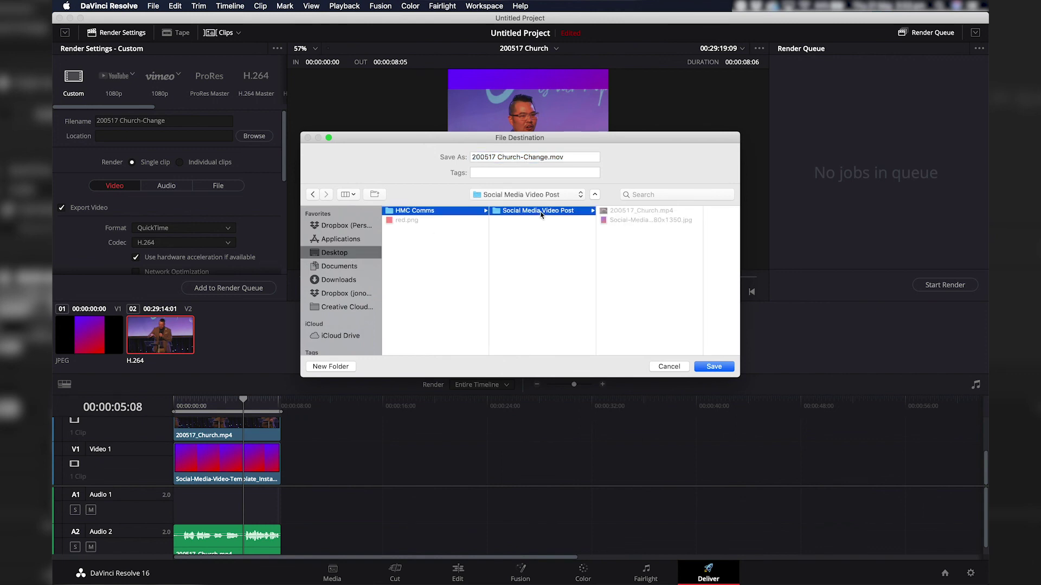
key("super+shift+n")
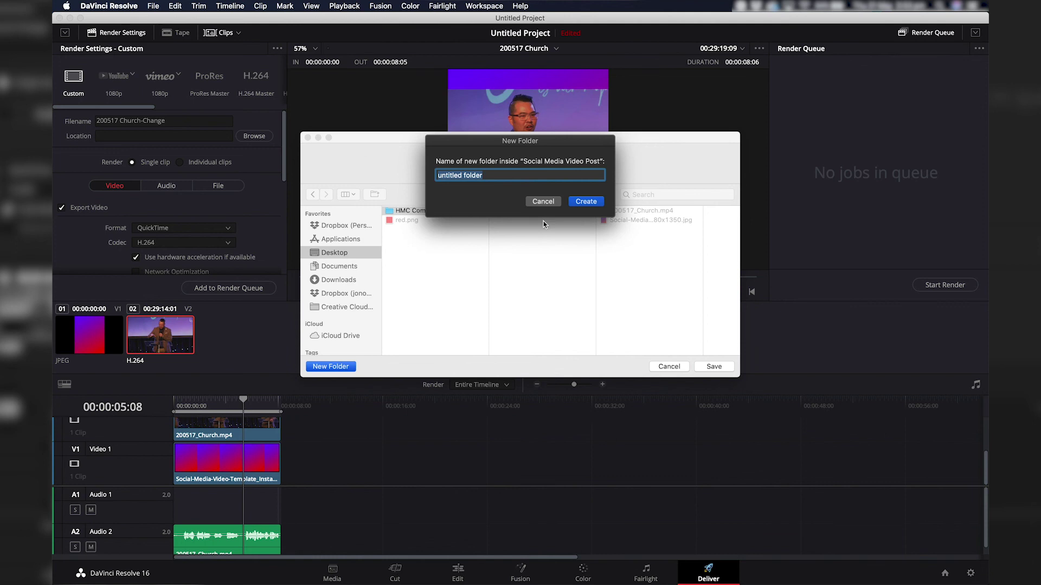
type("RENDERS")
key("Return")
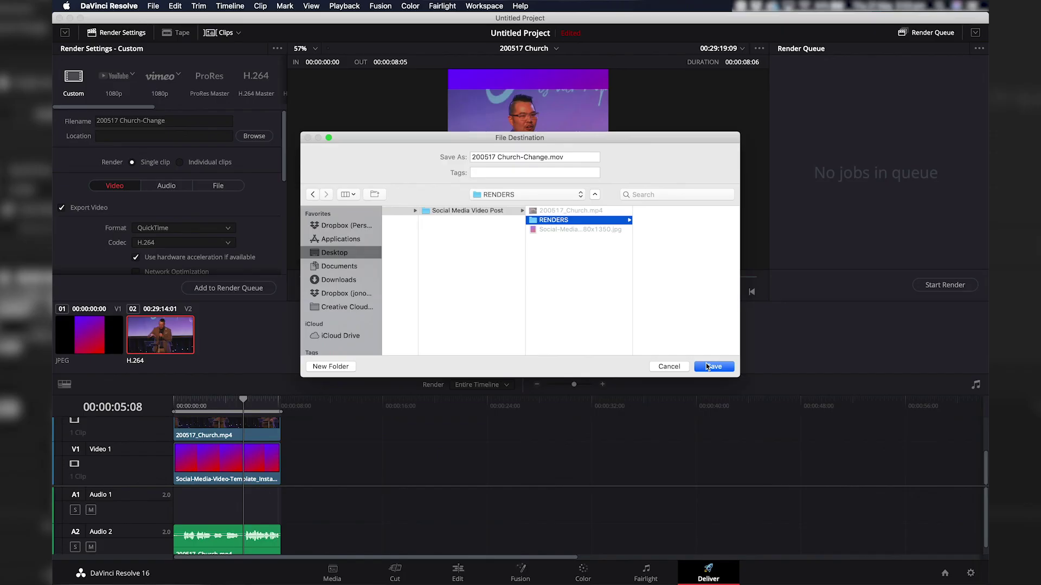
left_click(708, 367)
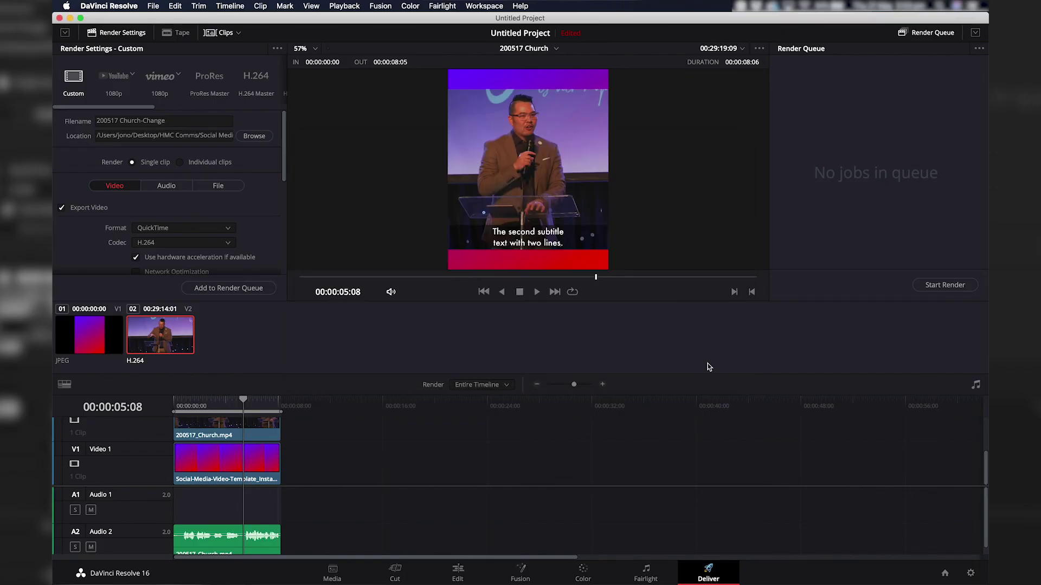
Step: Add the export to the render queue and start rendering it
left_click(223, 292)
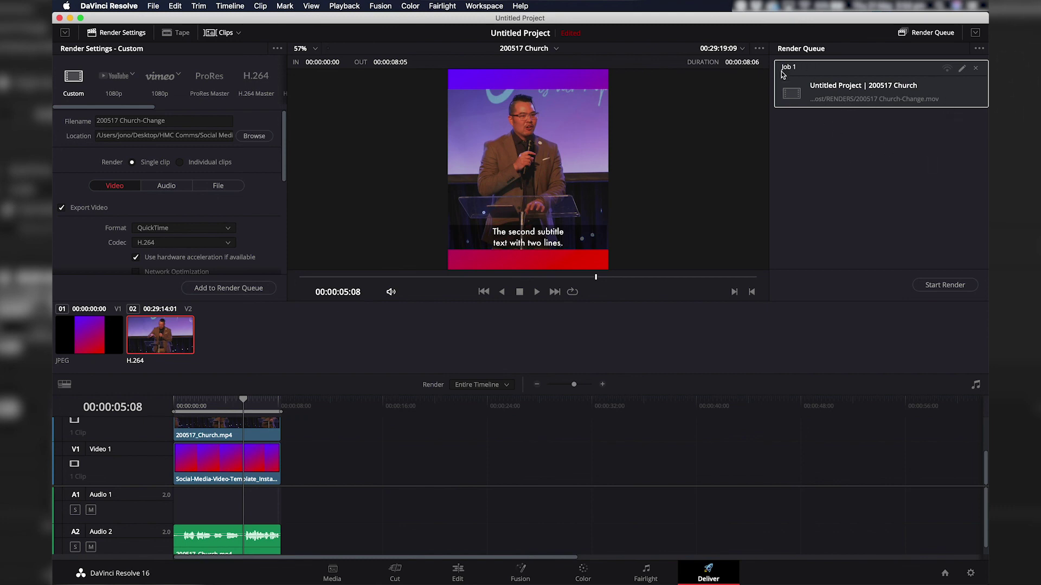
left_click(952, 286)
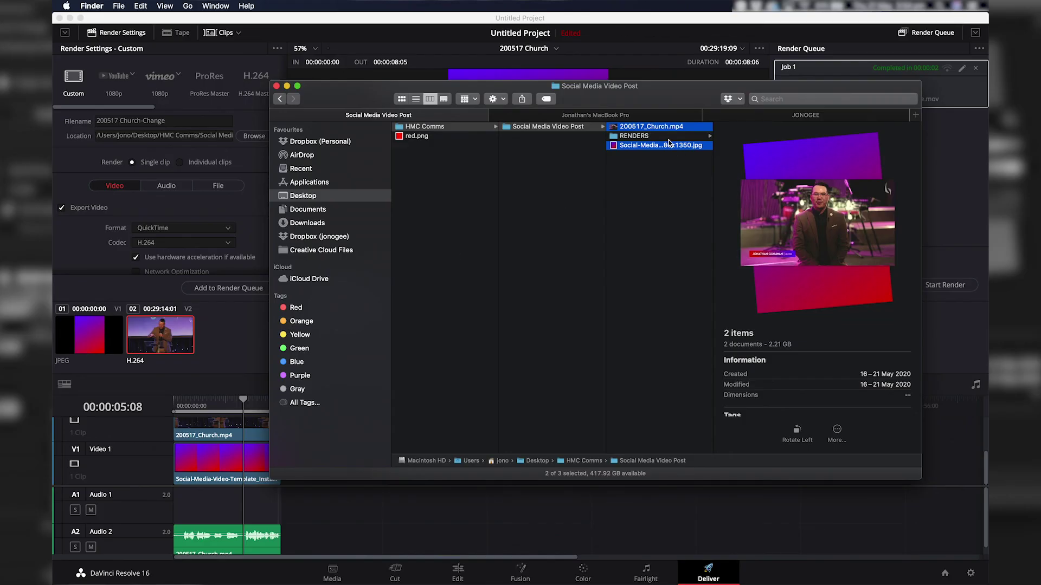
Step: Switch to Finder, open the rendered 200517 Church-Change movie from the RENDERS folder in QuickTime Player, and play it
left_click(668, 139)
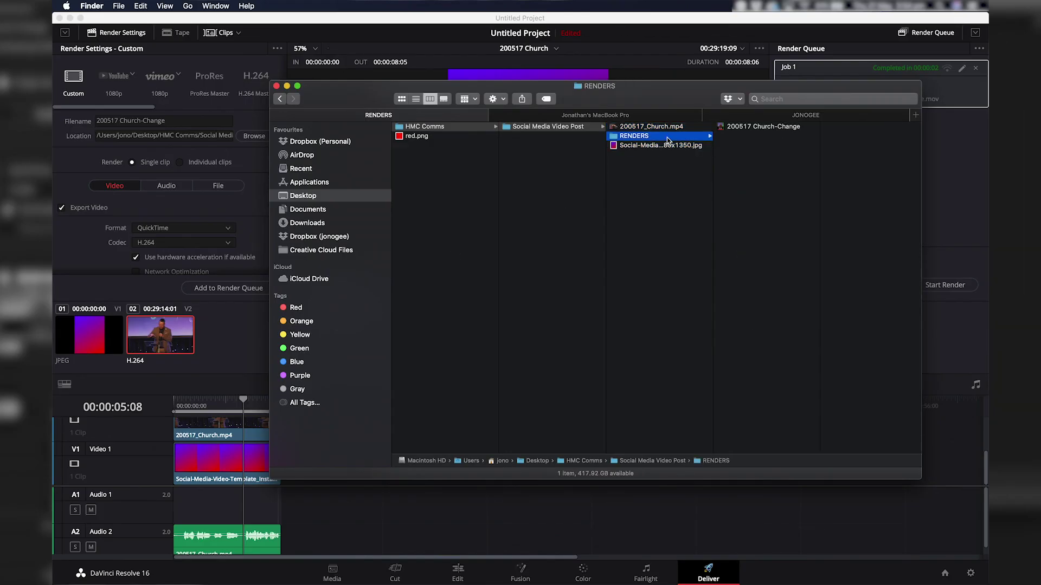
left_click(770, 127)
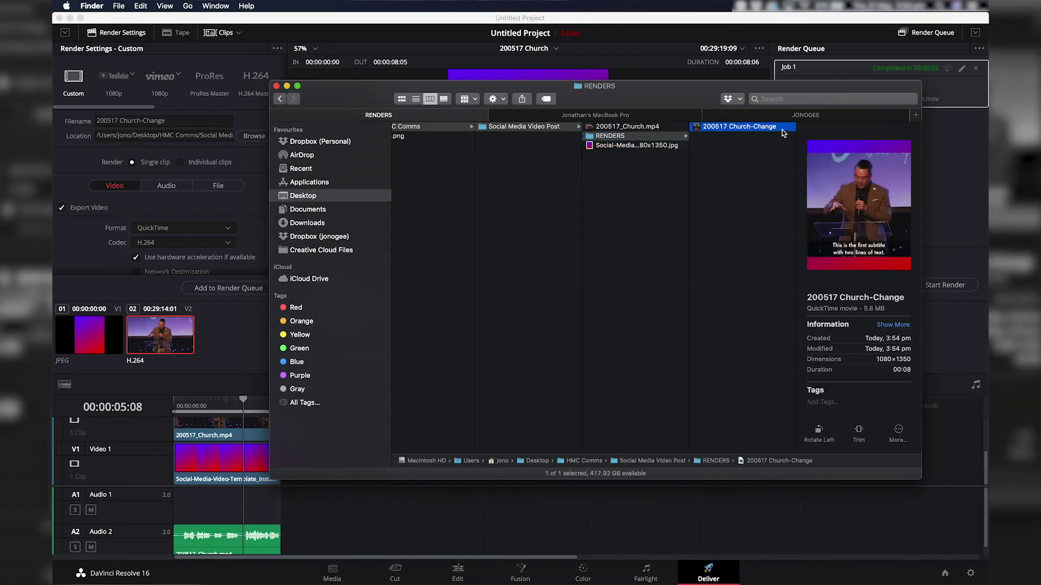
double_click(731, 128)
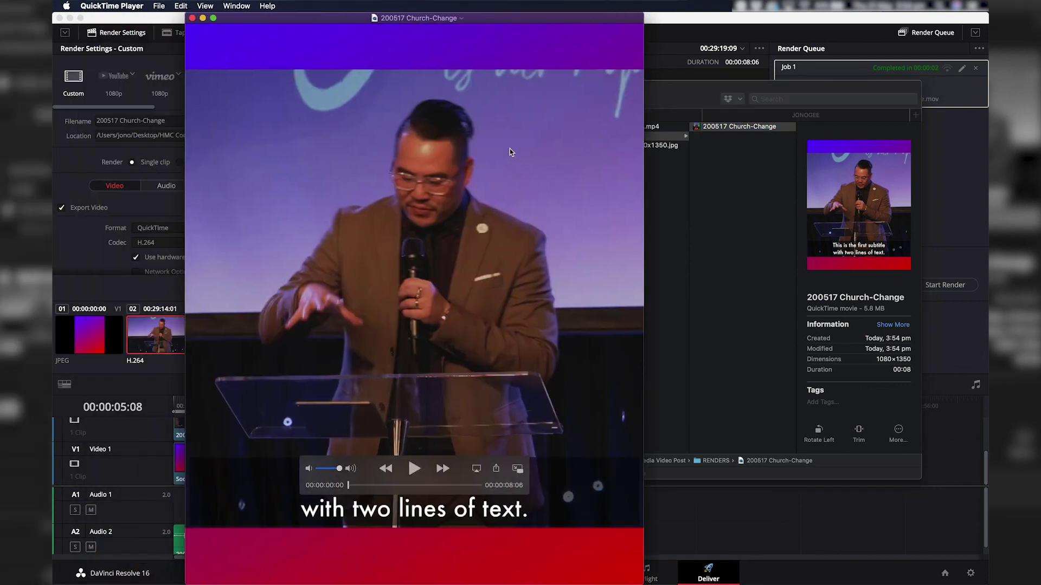
left_click_drag(509, 149, 579, 141)
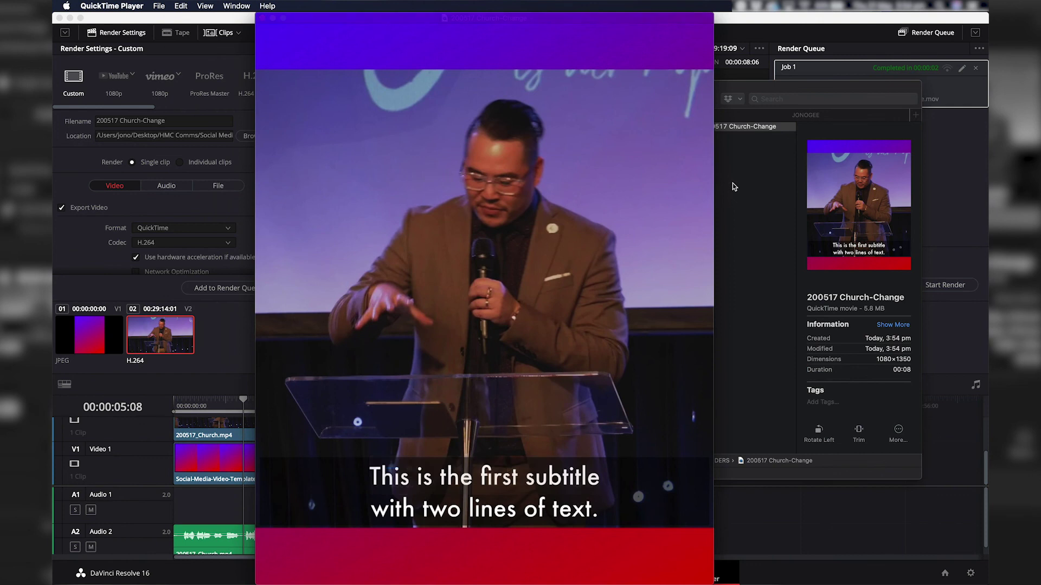
key("space")
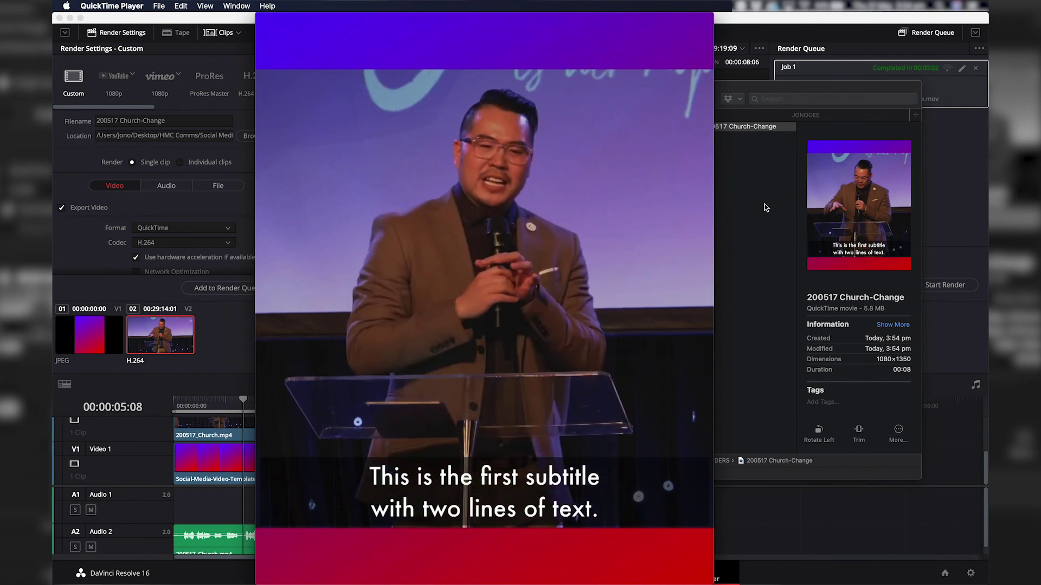